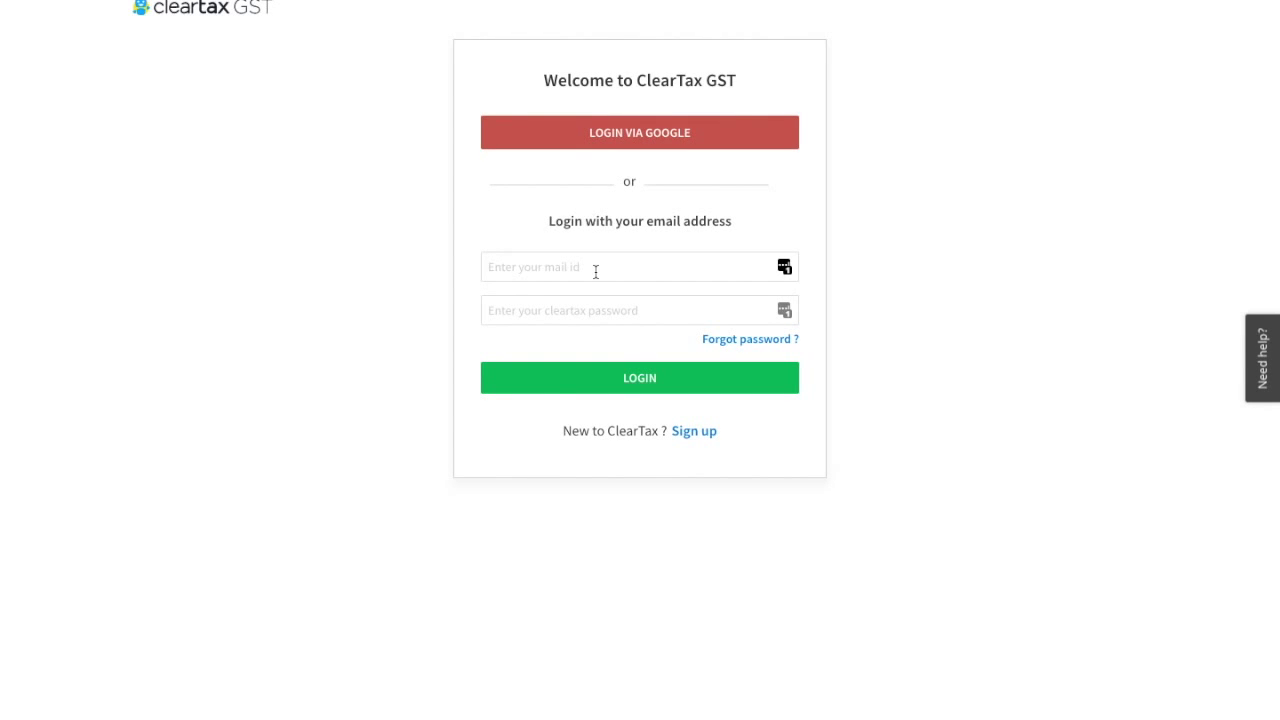
Log in to ClearTax GST with the account's e-mail address and password.
{"action": "left_click", "coordinate": [596, 272]}
{"action": "left_click", "coordinate": [595, 271]}
{"action": "left_click", "coordinate": [595, 271]}
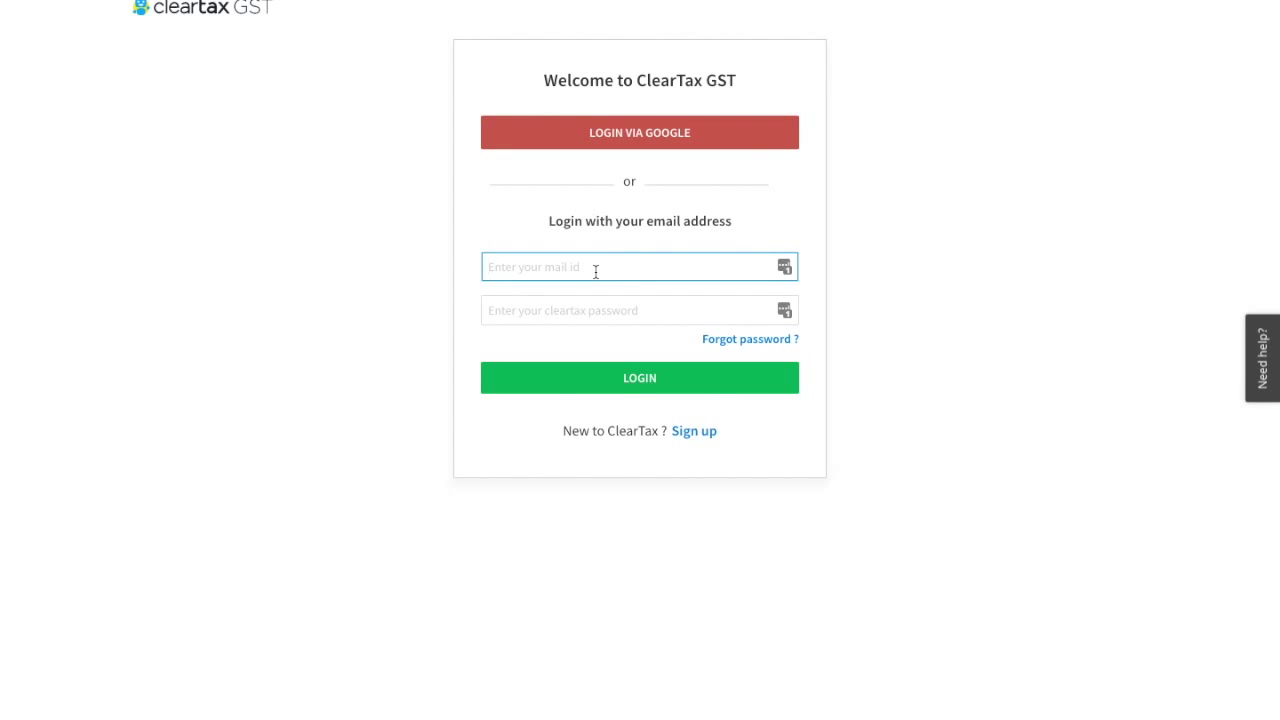
{"action": "key", "text": "Tab"}
{"action": "type", "text": "•••••••••••"}
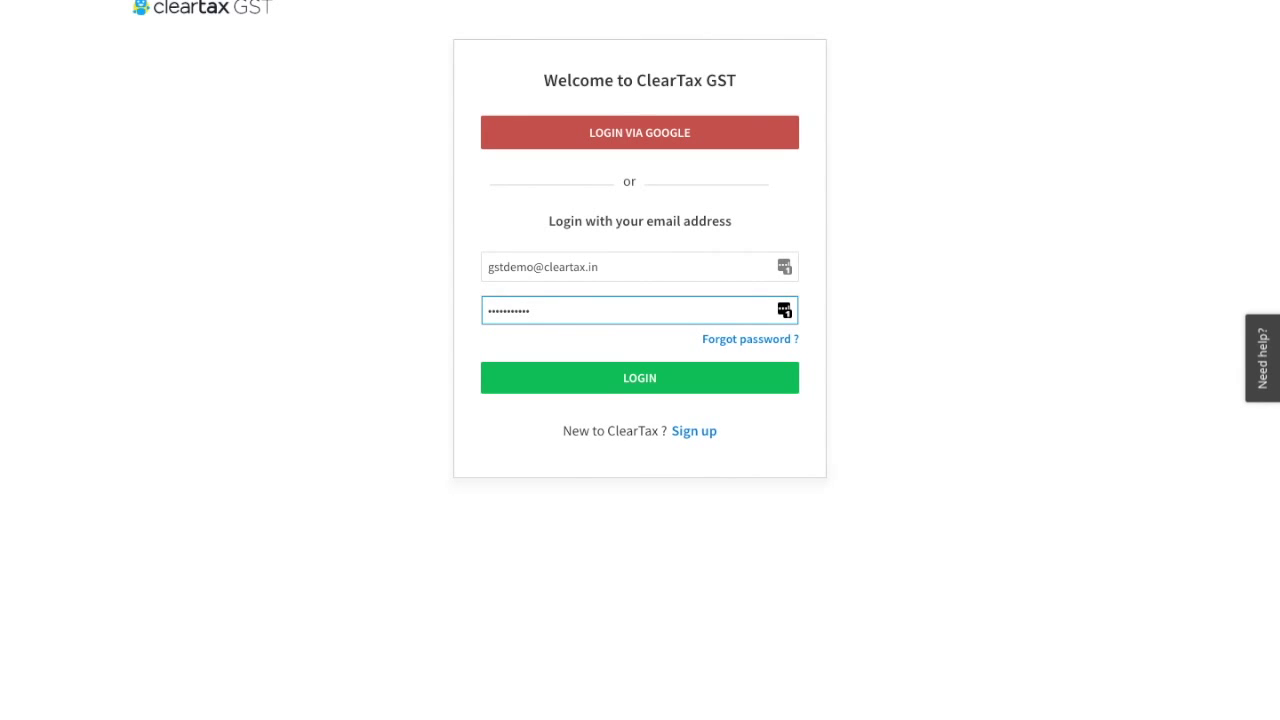
{"action": "key", "text": "Return"}
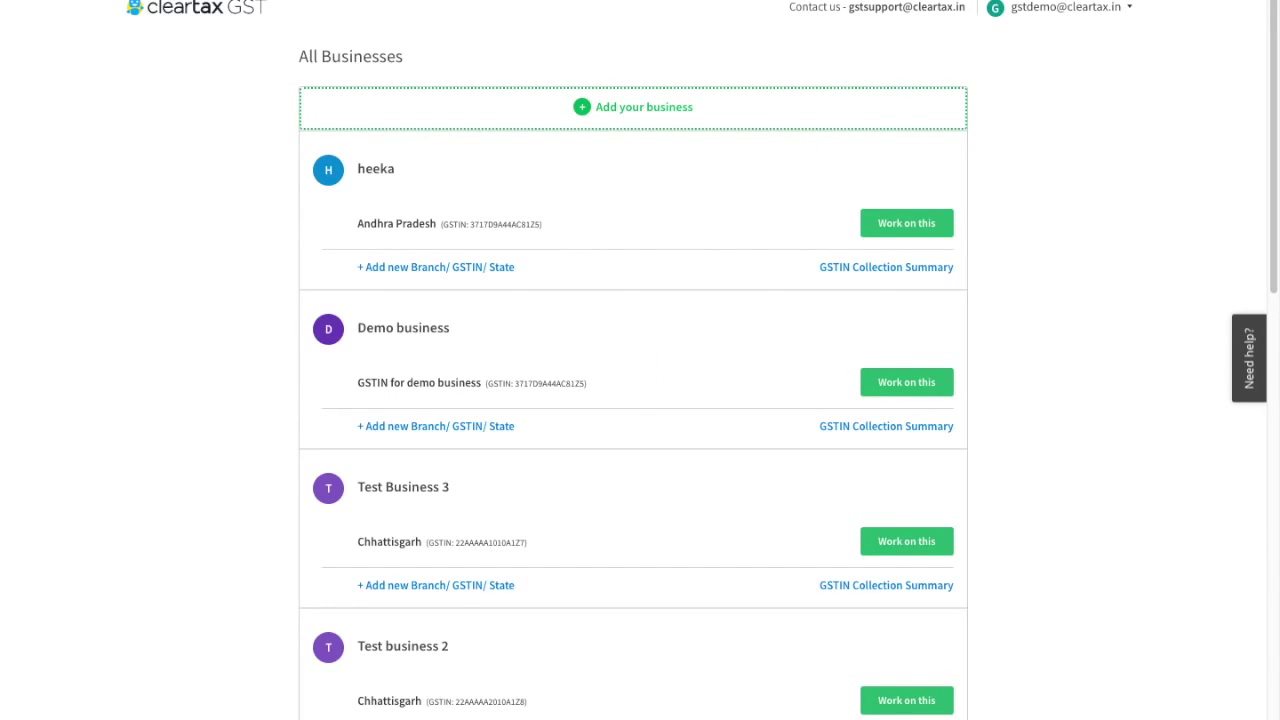
Open GST returns for Test Business 3 and start the July 2017 GSTR-3B.
{"action": "scroll", "coordinate": [752, 399], "scroll_direction": "down", "scroll_amount": 1}
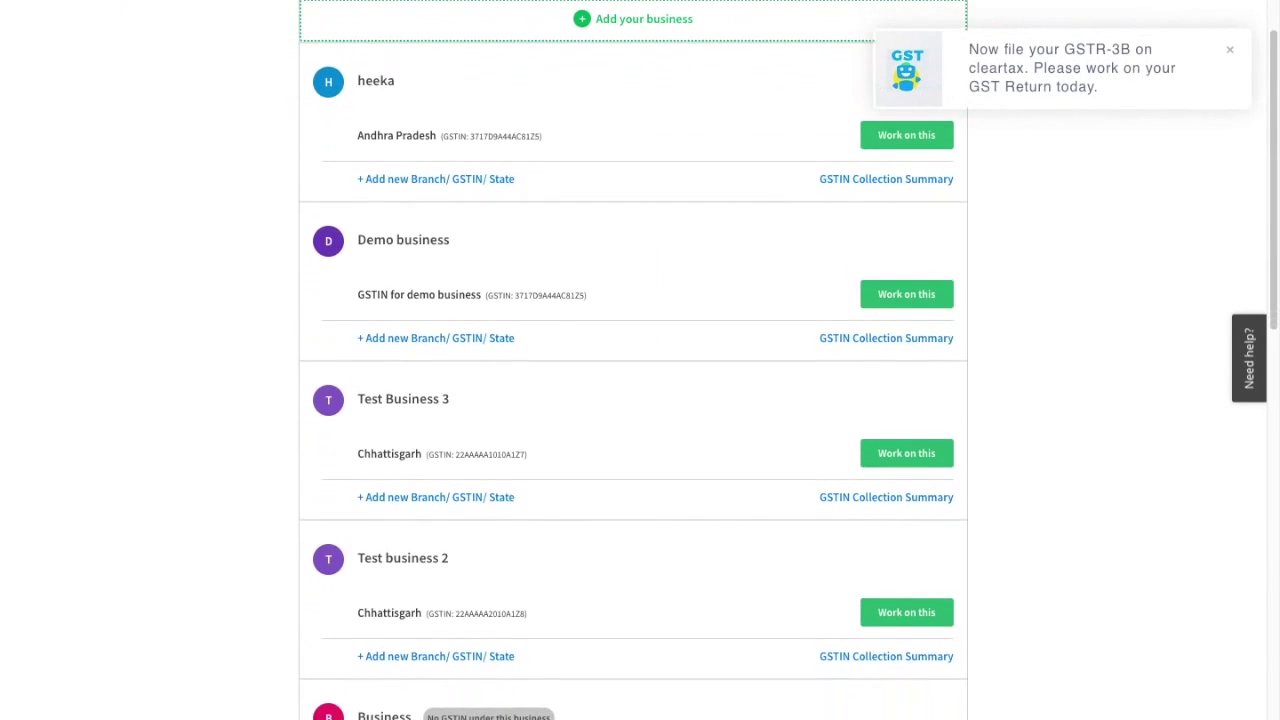
{"action": "left_click", "coordinate": [893, 456]}
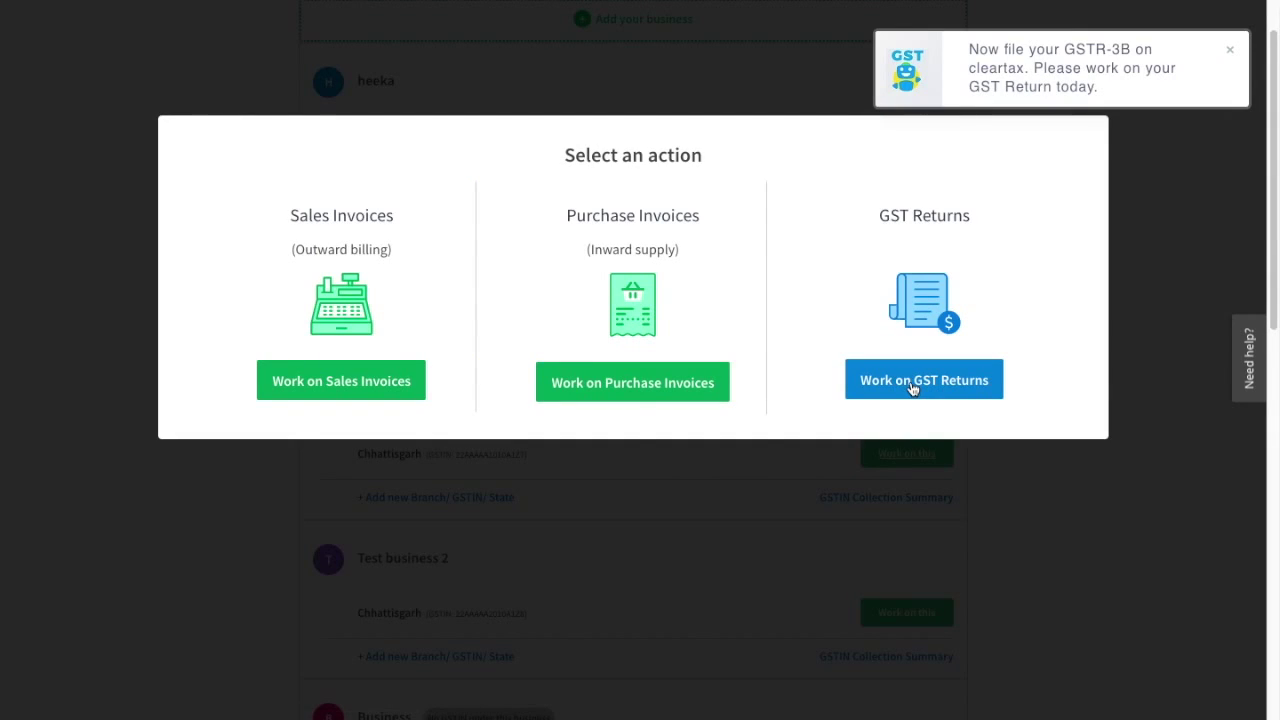
{"action": "left_click", "coordinate": [911, 386]}
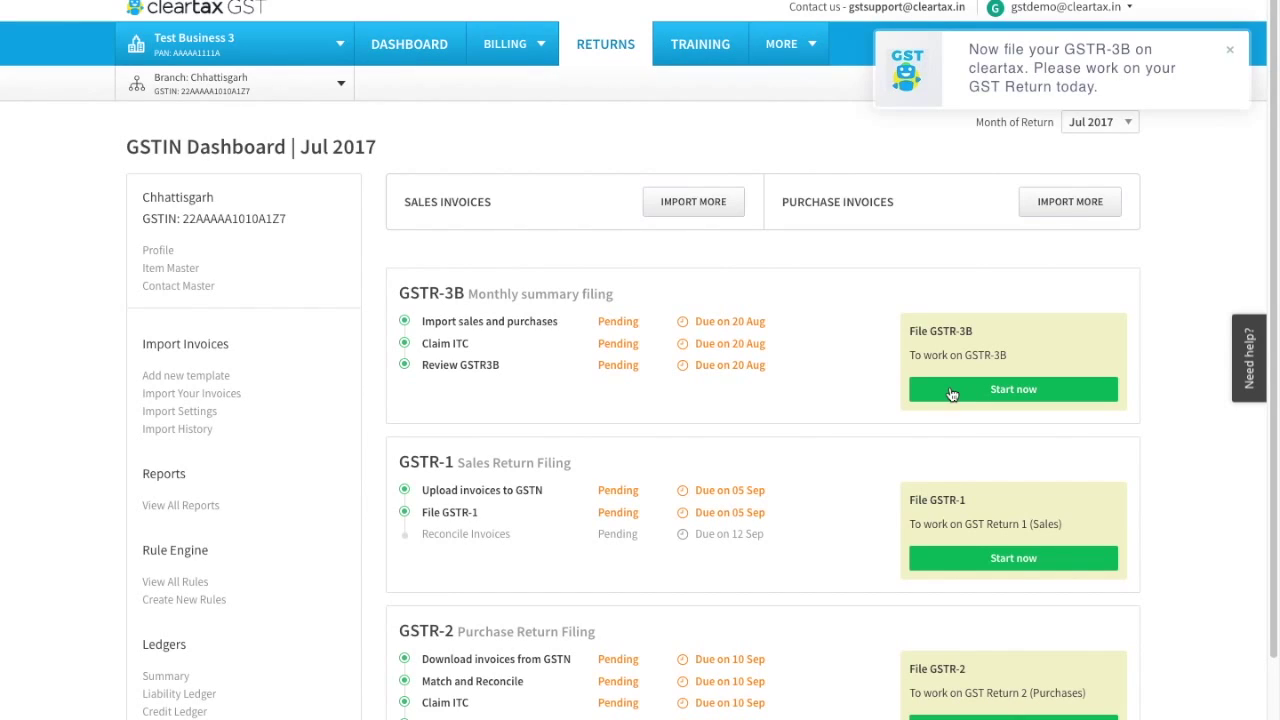
{"action": "left_click", "coordinate": [952, 394]}
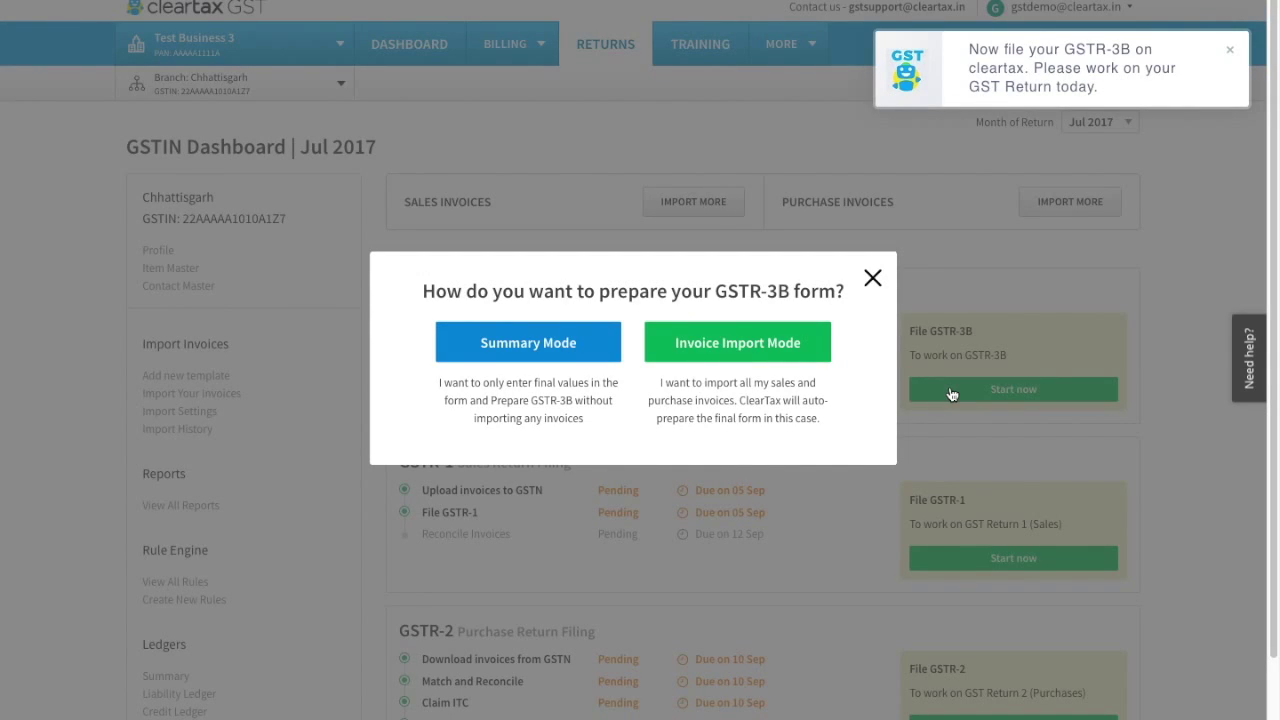
Choose Invoice Import Mode, then review the Sales Data and Purchase Data tabs.
{"action": "left_click", "coordinate": [805, 350]}
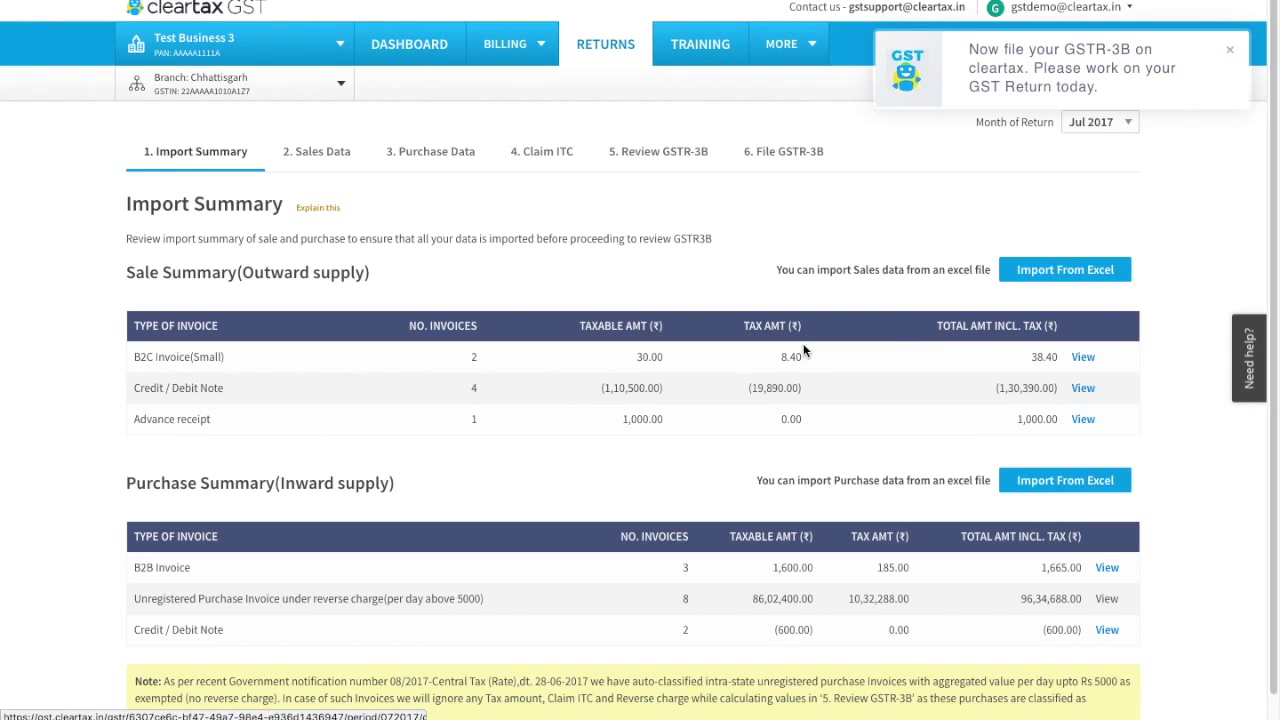
{"action": "left_click", "coordinate": [325, 155]}
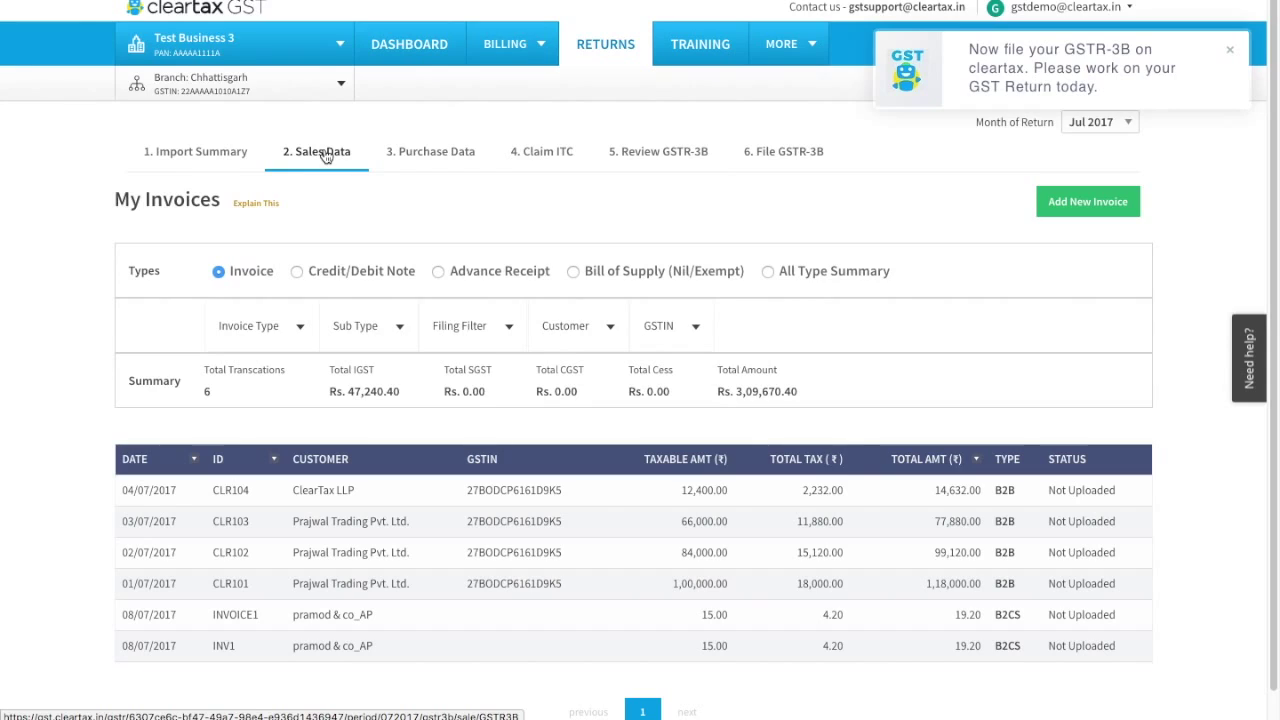
{"action": "left_click", "coordinate": [409, 163]}
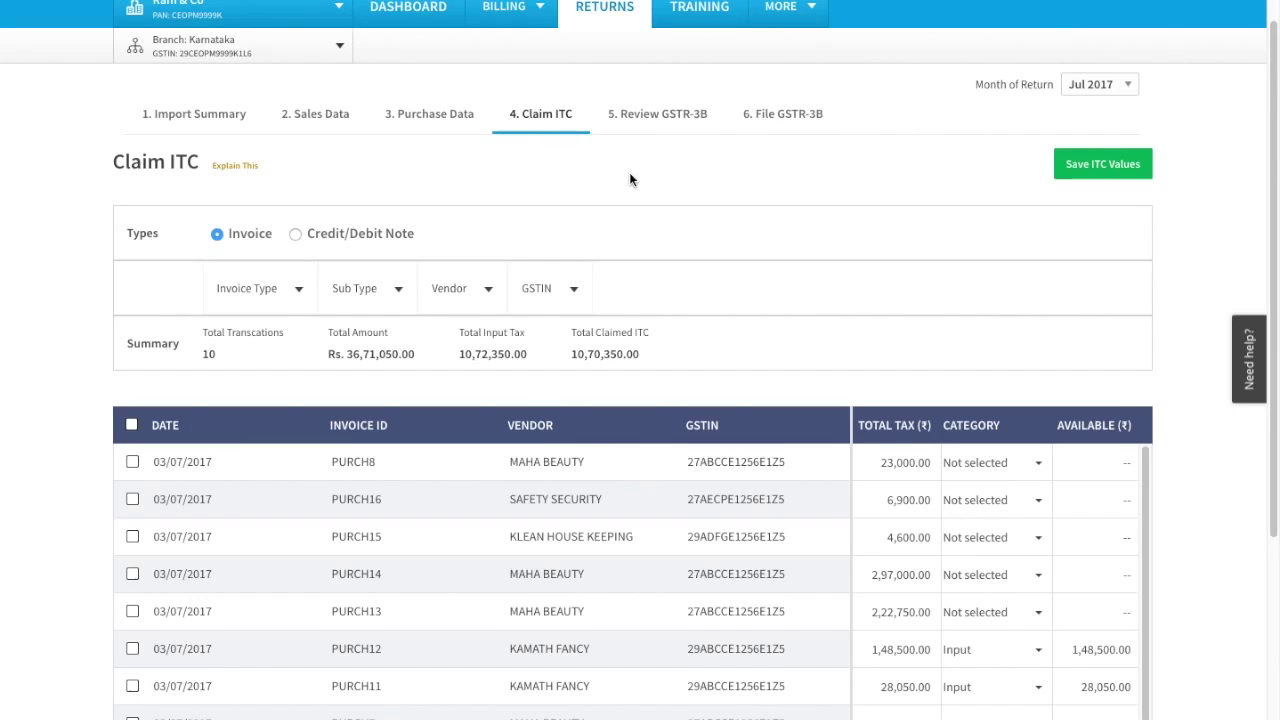
Categorise PURCH8 as Input and claim 100% of its 23,000.00 tax as ITC.
{"action": "left_click", "coordinate": [990, 462]}
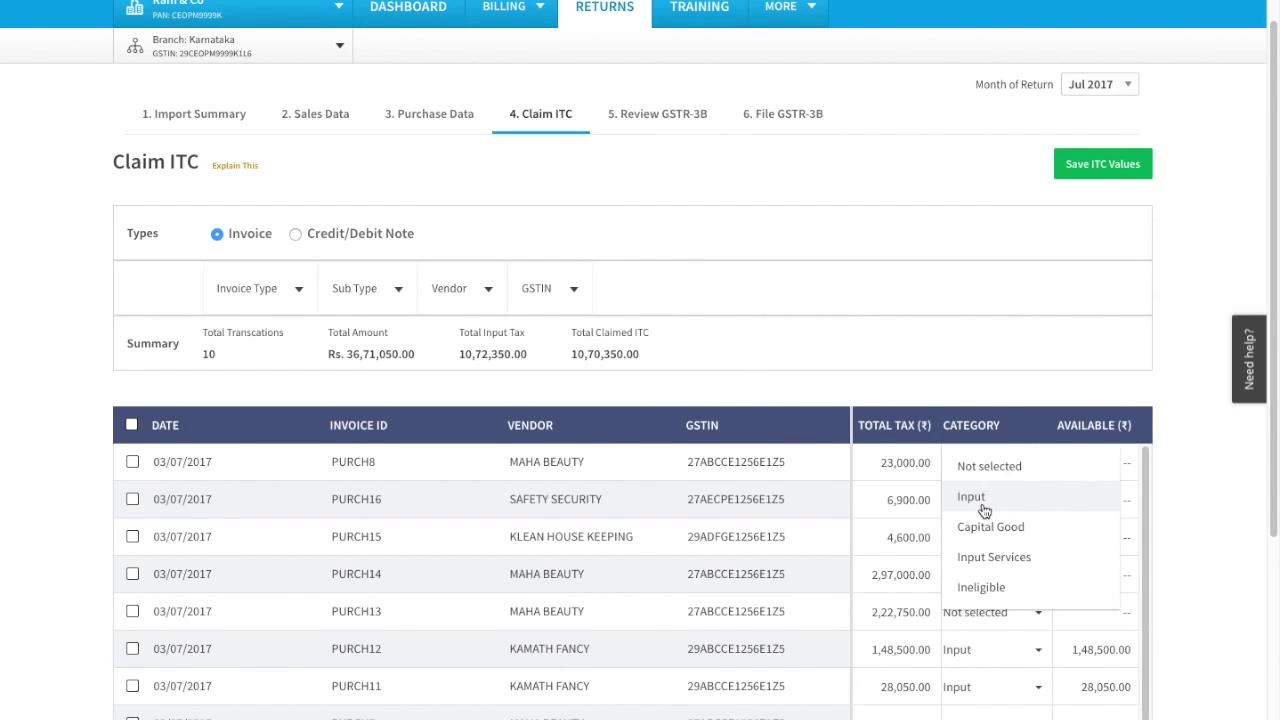
{"action": "left_click", "coordinate": [984, 505]}
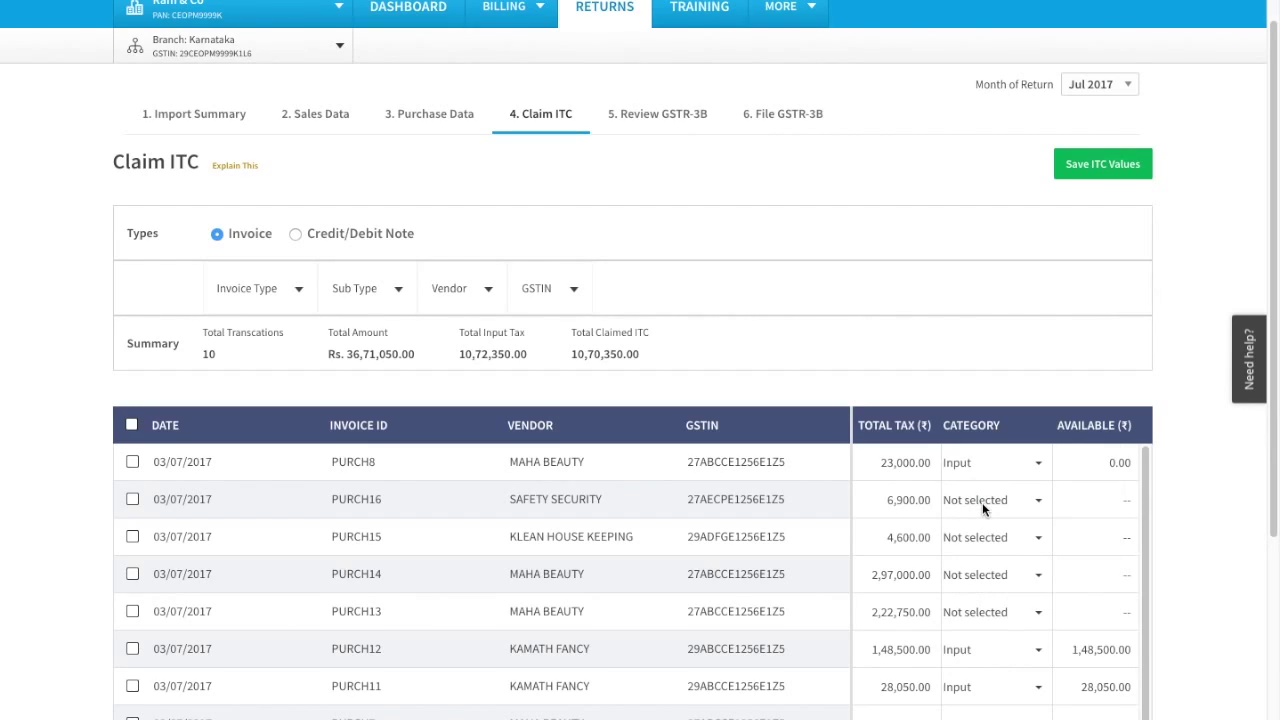
{"action": "left_click", "coordinate": [1095, 460]}
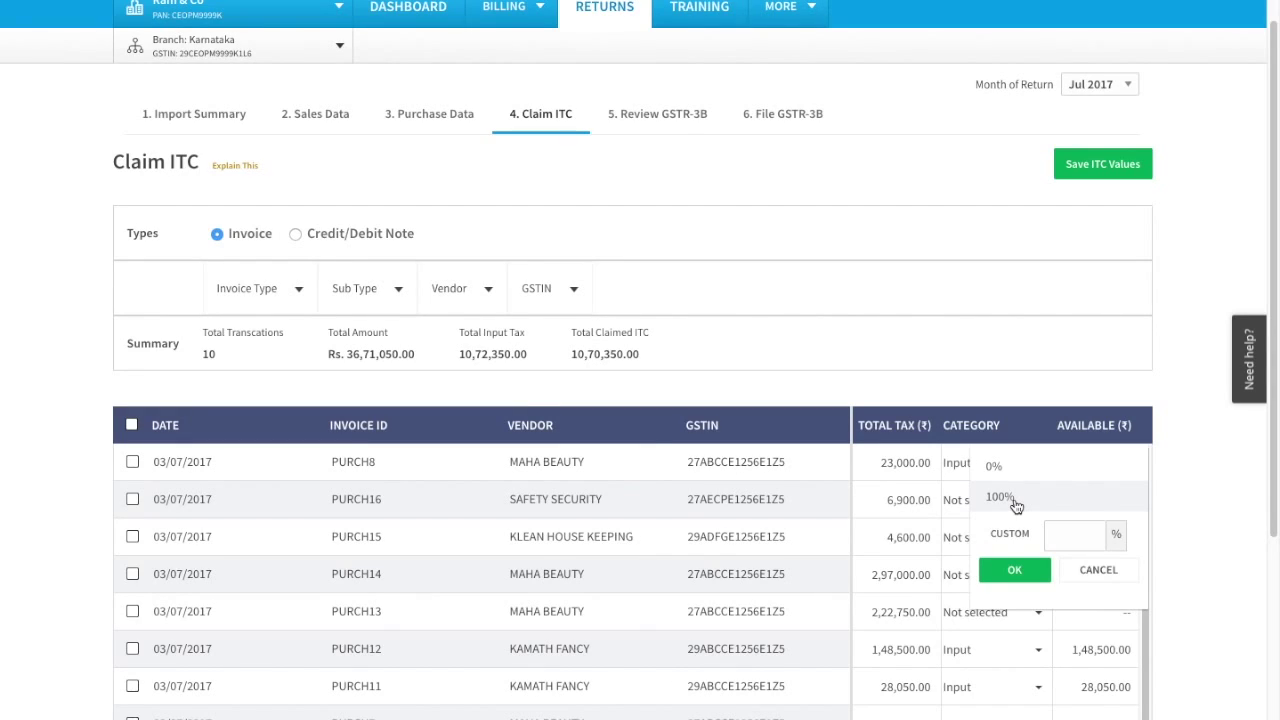
{"action": "left_click", "coordinate": [1014, 498]}
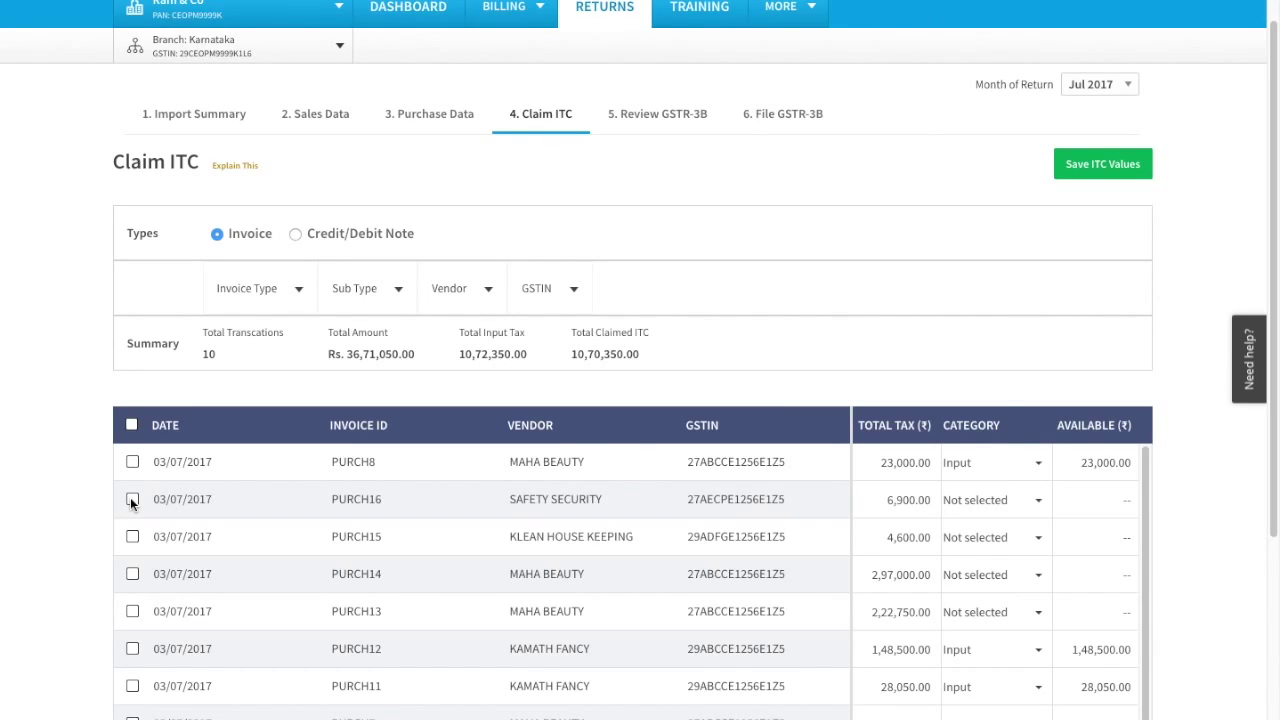
Bulk-set PURCH13–PURCH16 to Input with 100% ITC availed, then save the ITC values.
{"action": "left_click", "coordinate": [132, 499]}
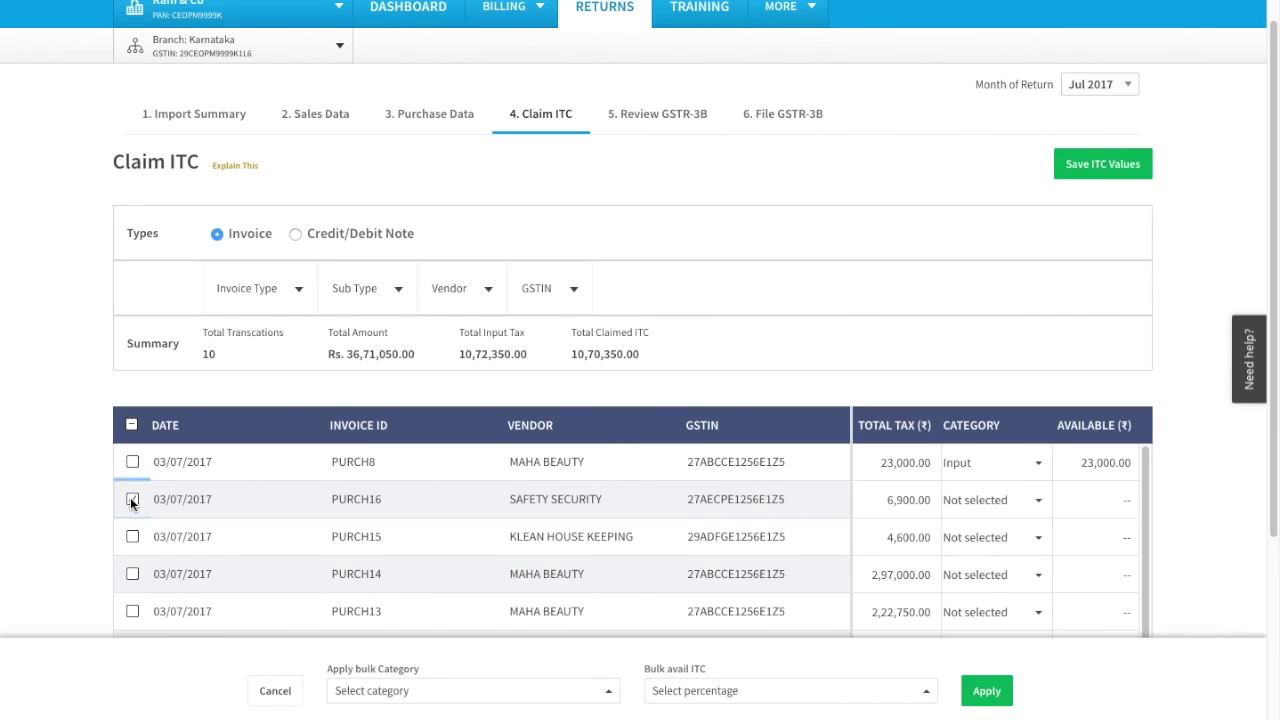
{"action": "left_click", "coordinate": [132, 537]}
{"action": "left_click", "coordinate": [132, 574]}
{"action": "left_click", "coordinate": [132, 611]}
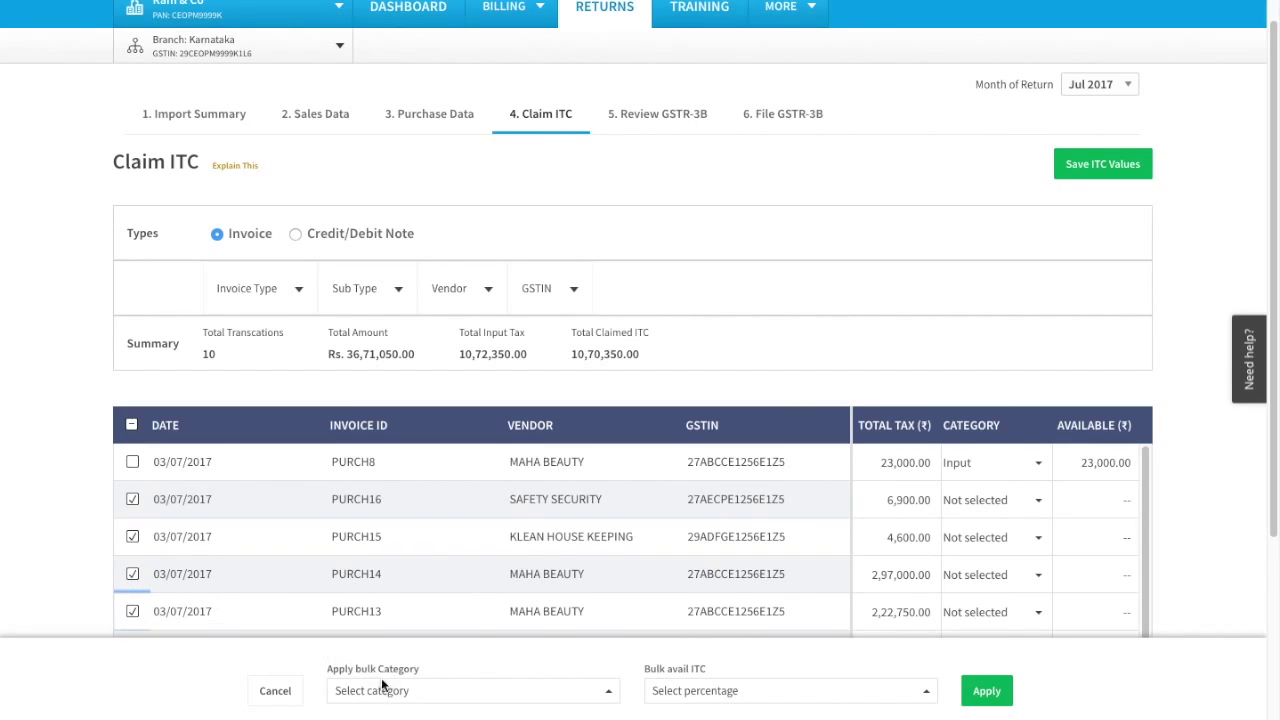
{"action": "left_click", "coordinate": [415, 698]}
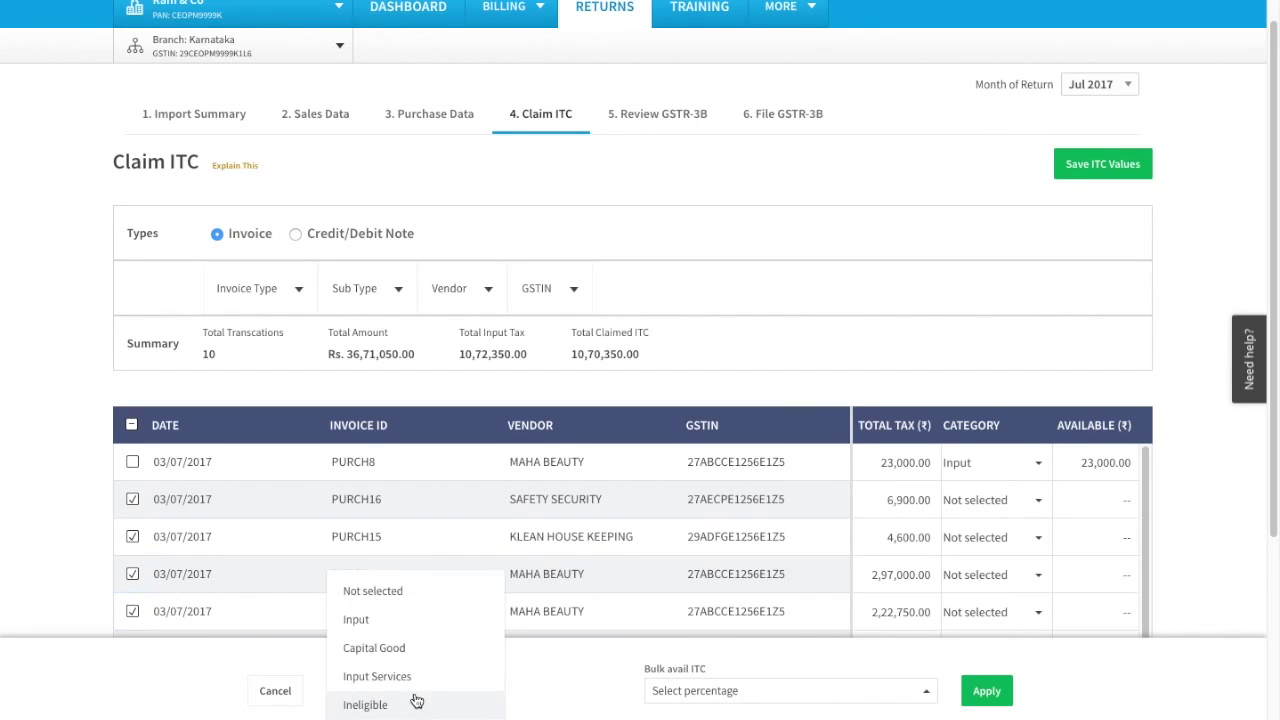
{"action": "left_click", "coordinate": [390, 622]}
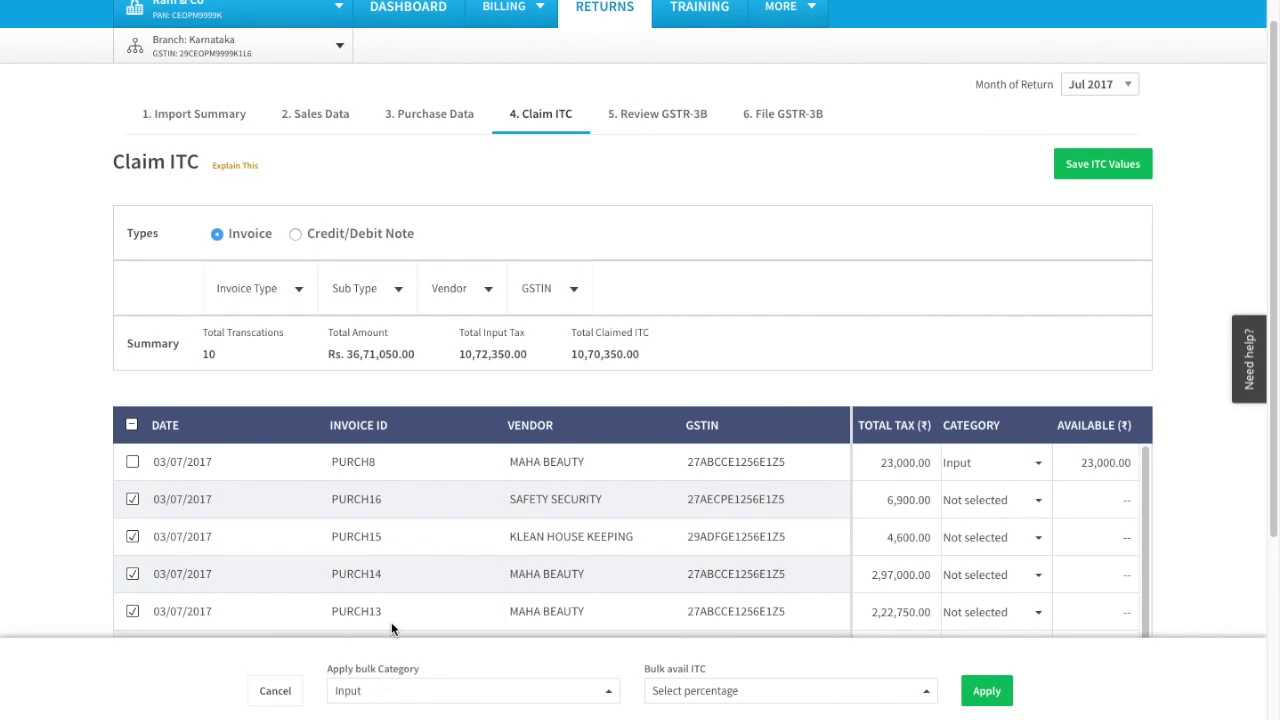
{"action": "left_click", "coordinate": [751, 700]}
{"action": "left_click", "coordinate": [676, 616]}
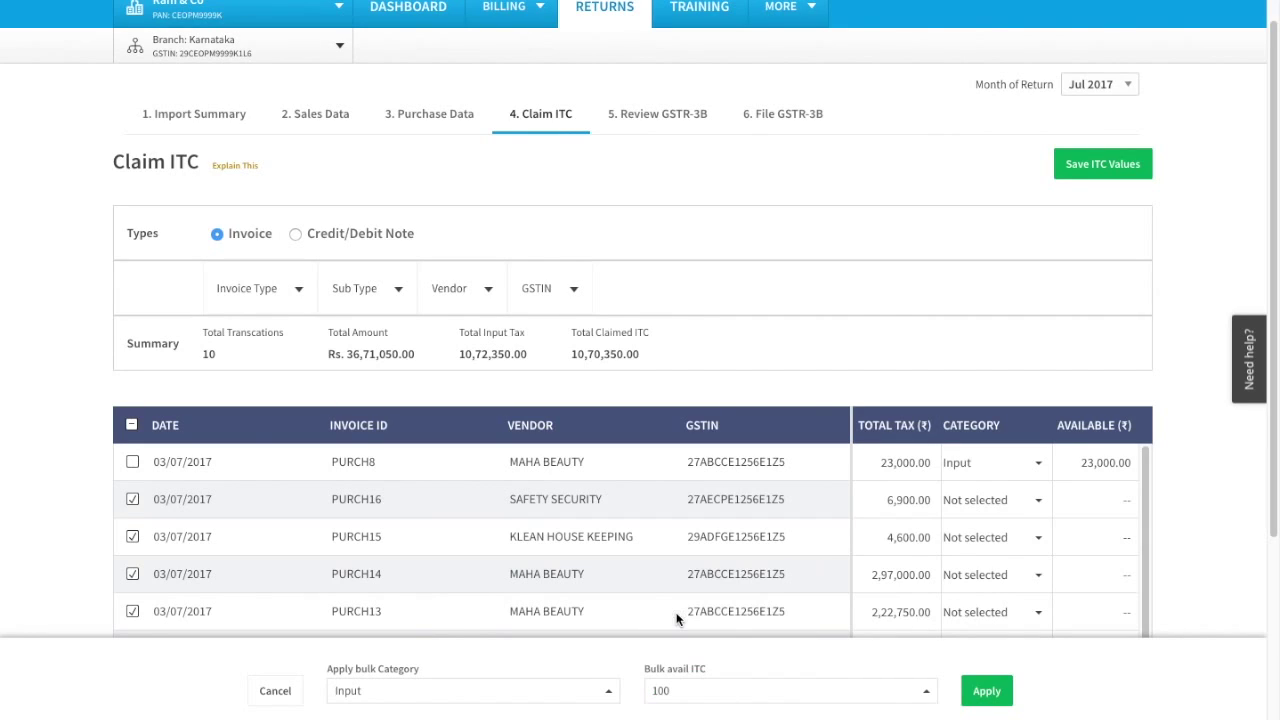
{"action": "left_click", "coordinate": [989, 699]}
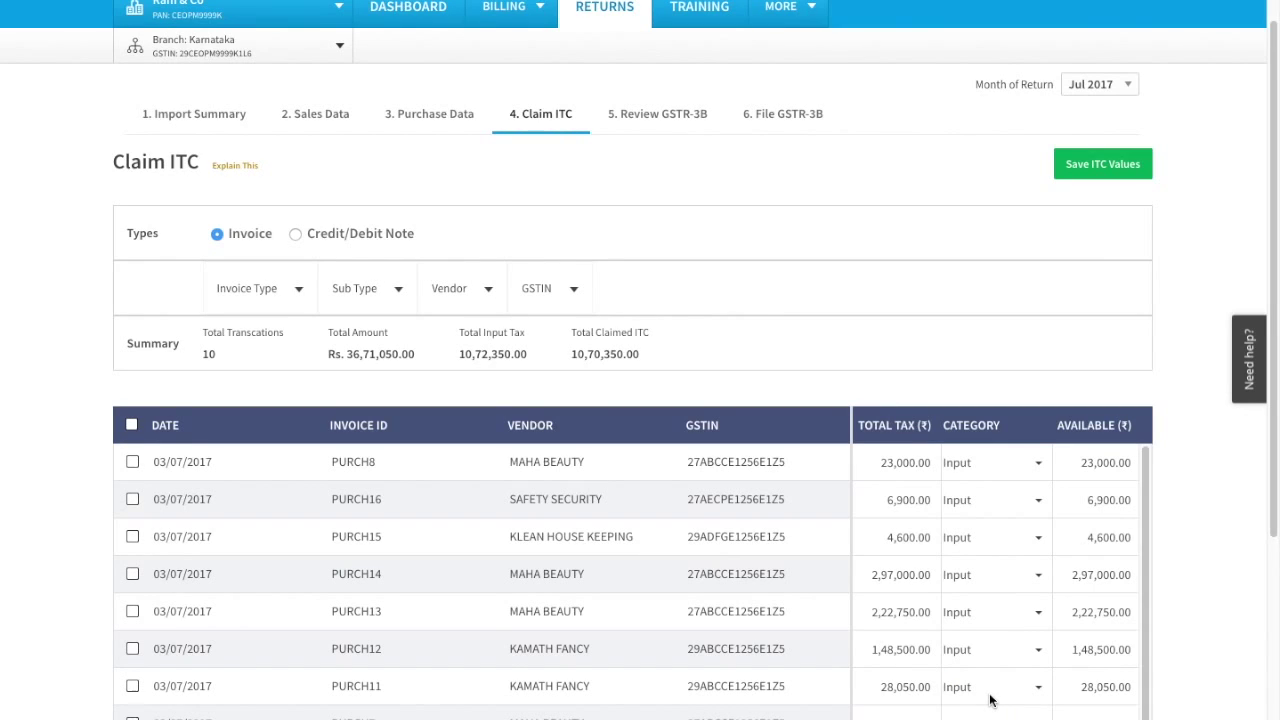
{"action": "left_click", "coordinate": [1088, 172]}
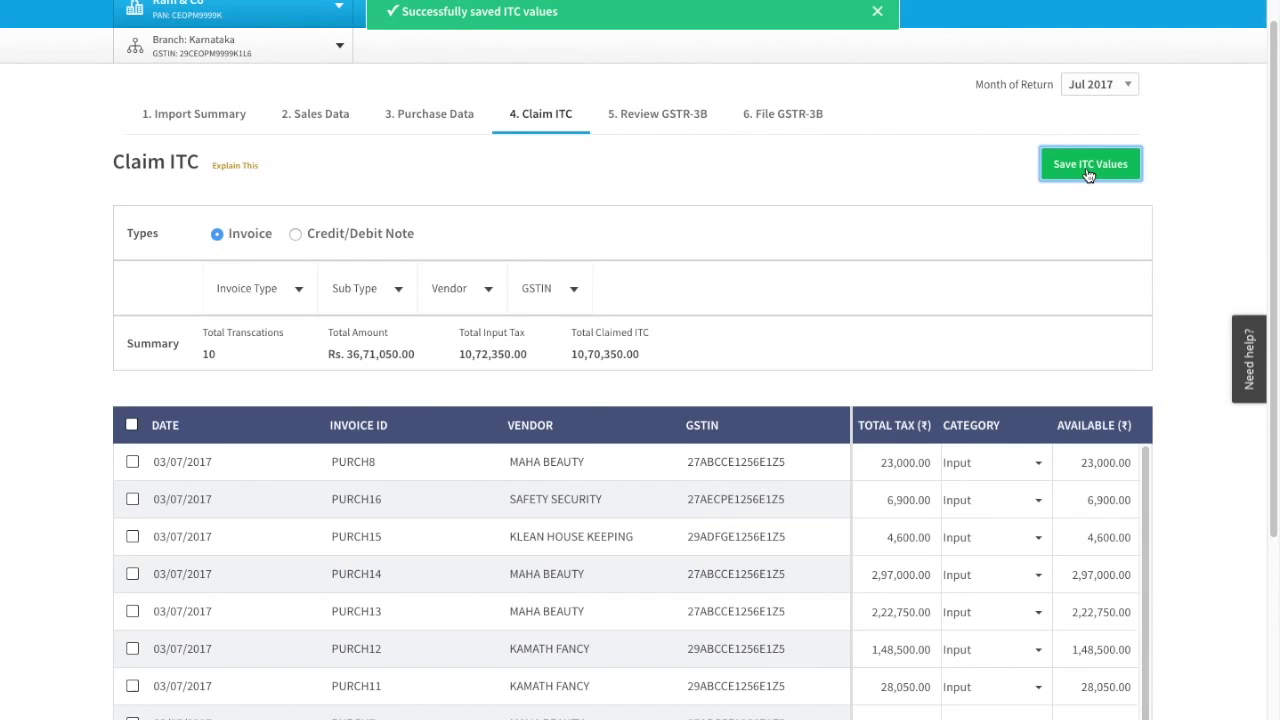
{"action": "left_click", "coordinate": [695, 116]}
Autofill the GSTR-3B summary and edit row 3.1(a) with its 1,31,450 taxable value.
{"action": "left_click", "coordinate": [1077, 279]}
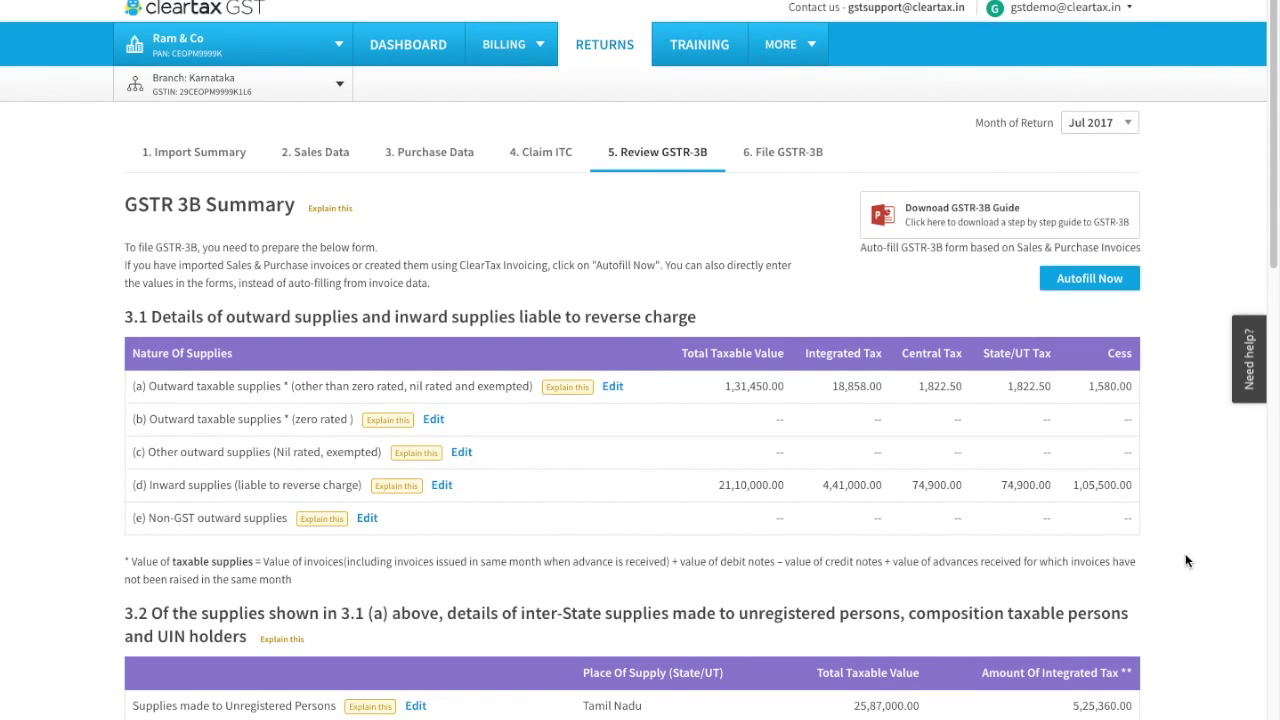
{"action": "scroll", "coordinate": [1185, 560], "scroll_direction": "down", "scroll_amount": 2}
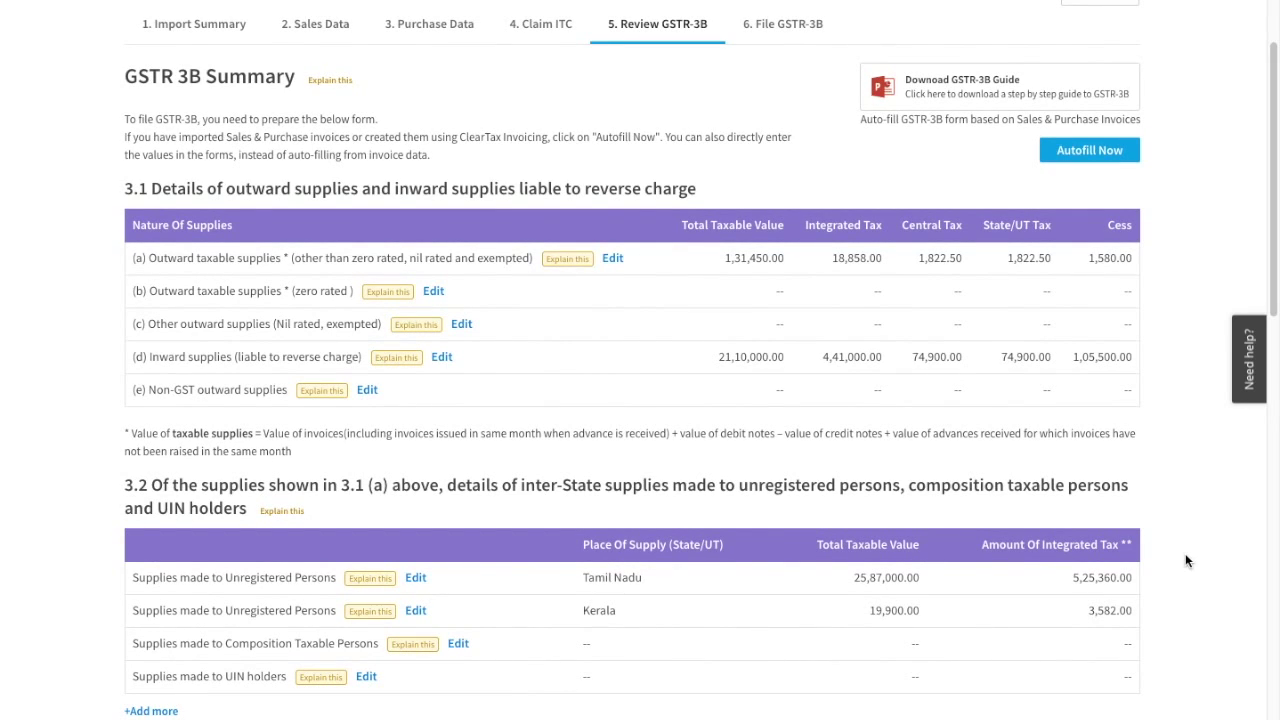
{"action": "scroll", "coordinate": [1185, 560], "scroll_direction": "down", "scroll_amount": 1}
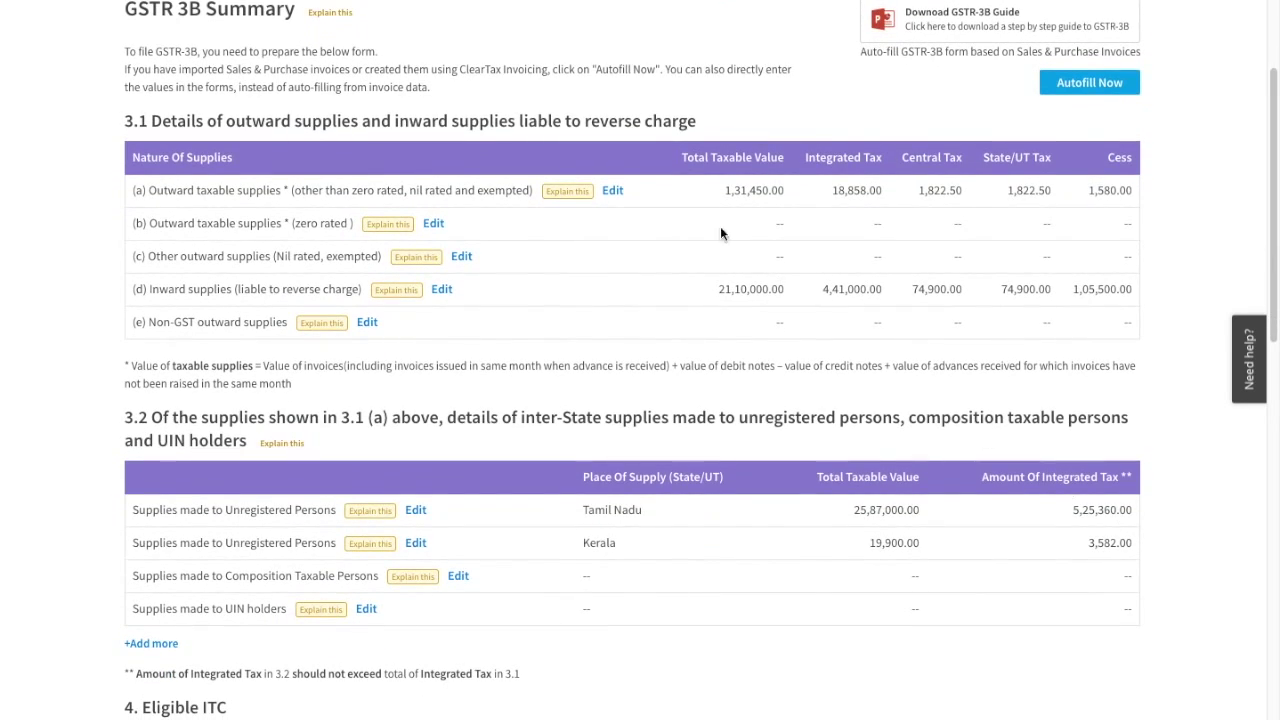
{"action": "left_click", "coordinate": [613, 191]}
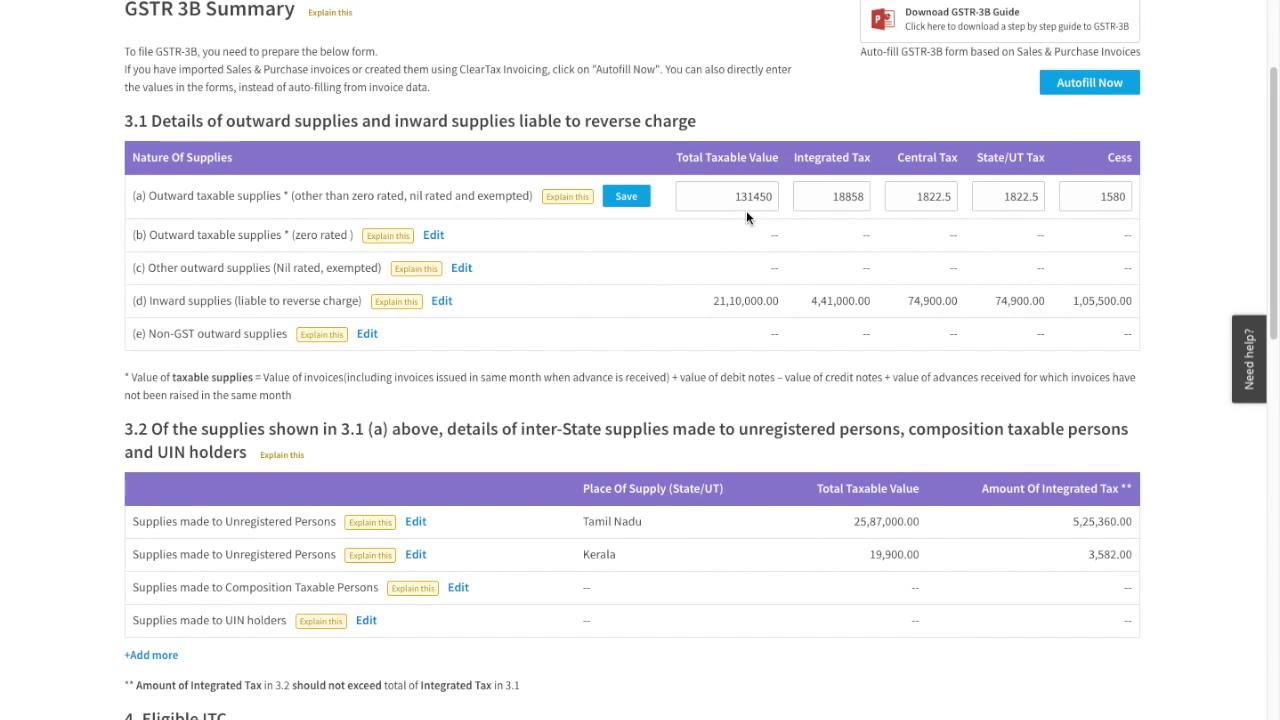
Check the 4. Eligible ITC section, then start an Excel import for Purchase Summary.
{"action": "scroll", "coordinate": [746, 212], "scroll_direction": "down", "scroll_amount": 2}
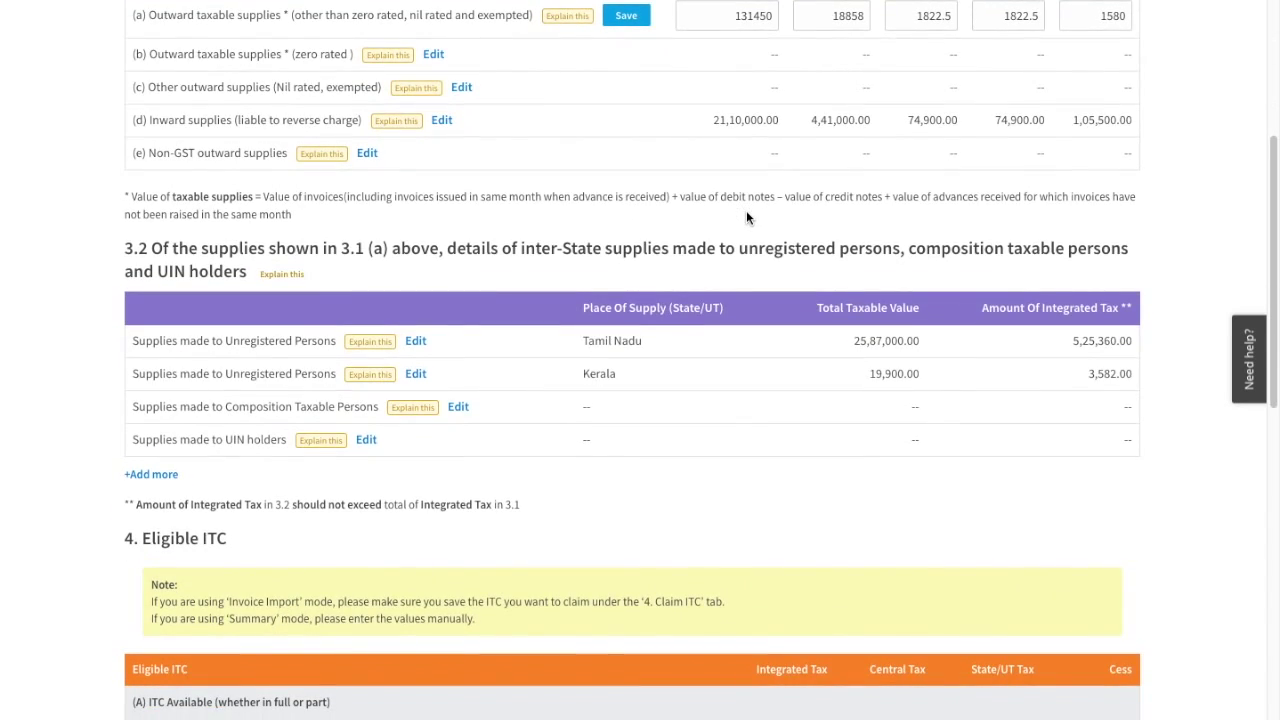
{"action": "scroll", "coordinate": [746, 217], "scroll_direction": "down", "scroll_amount": 2}
{"action": "scroll", "coordinate": [746, 217], "scroll_direction": "down", "scroll_amount": 3}
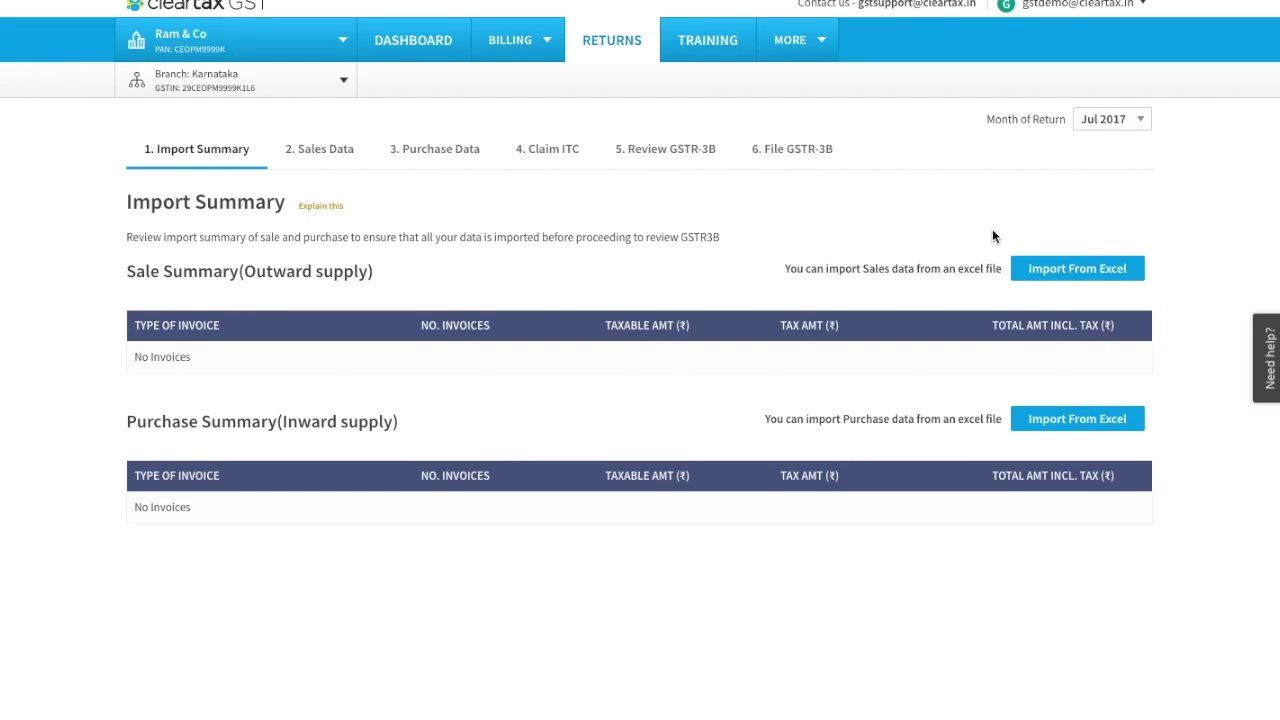
{"action": "left_click", "coordinate": [1090, 420]}
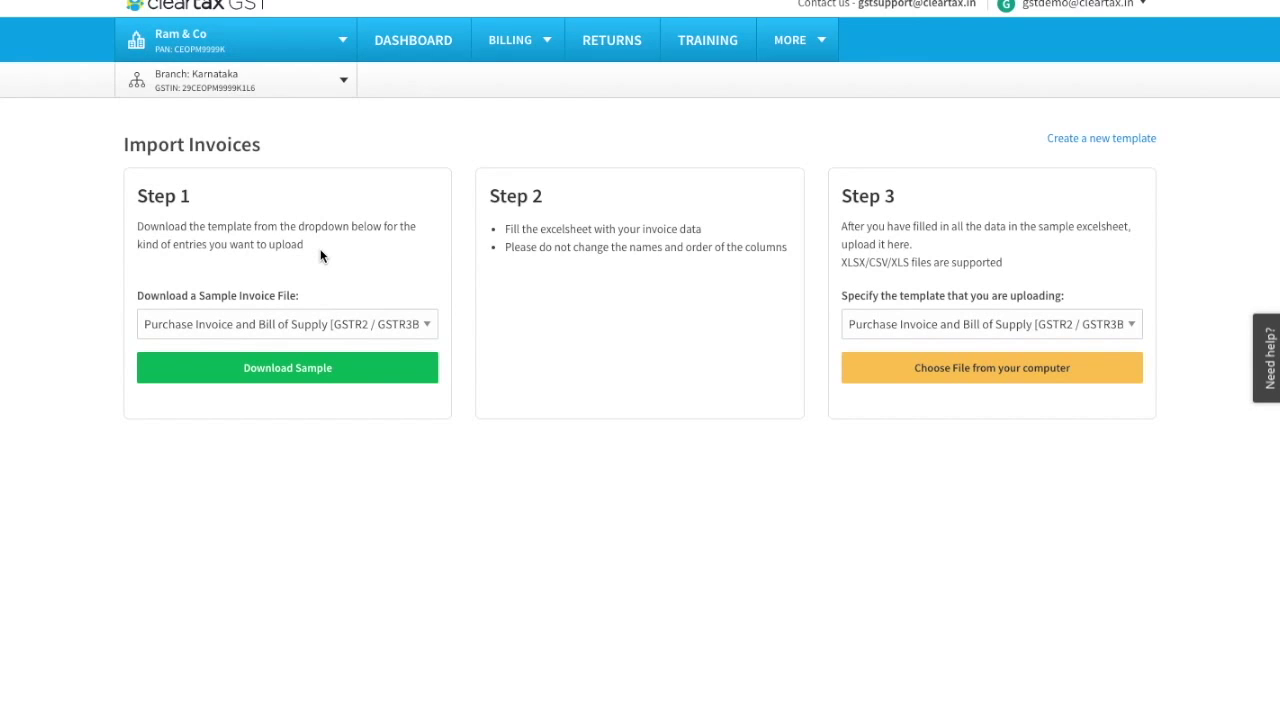
Upload the filled file with the Purchase Invoice and Bill of Supply template selected.
{"action": "left_click", "coordinate": [320, 324]}
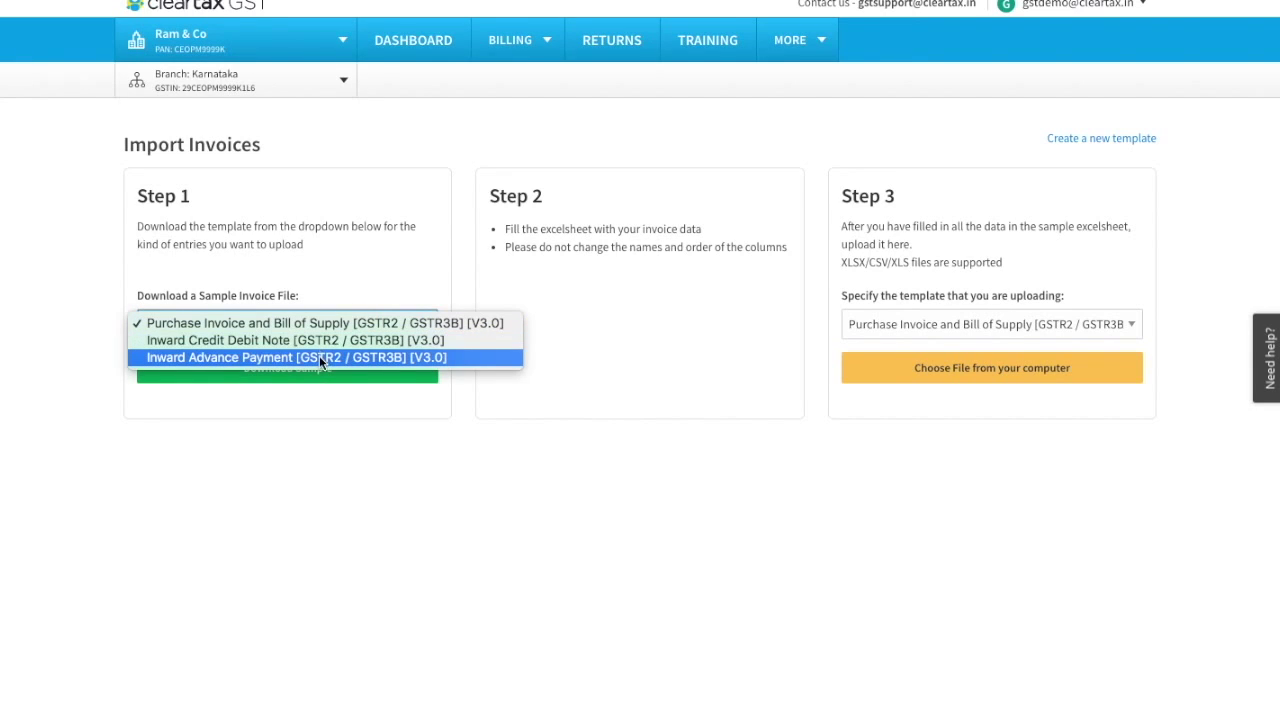
{"action": "left_click", "coordinate": [321, 329]}
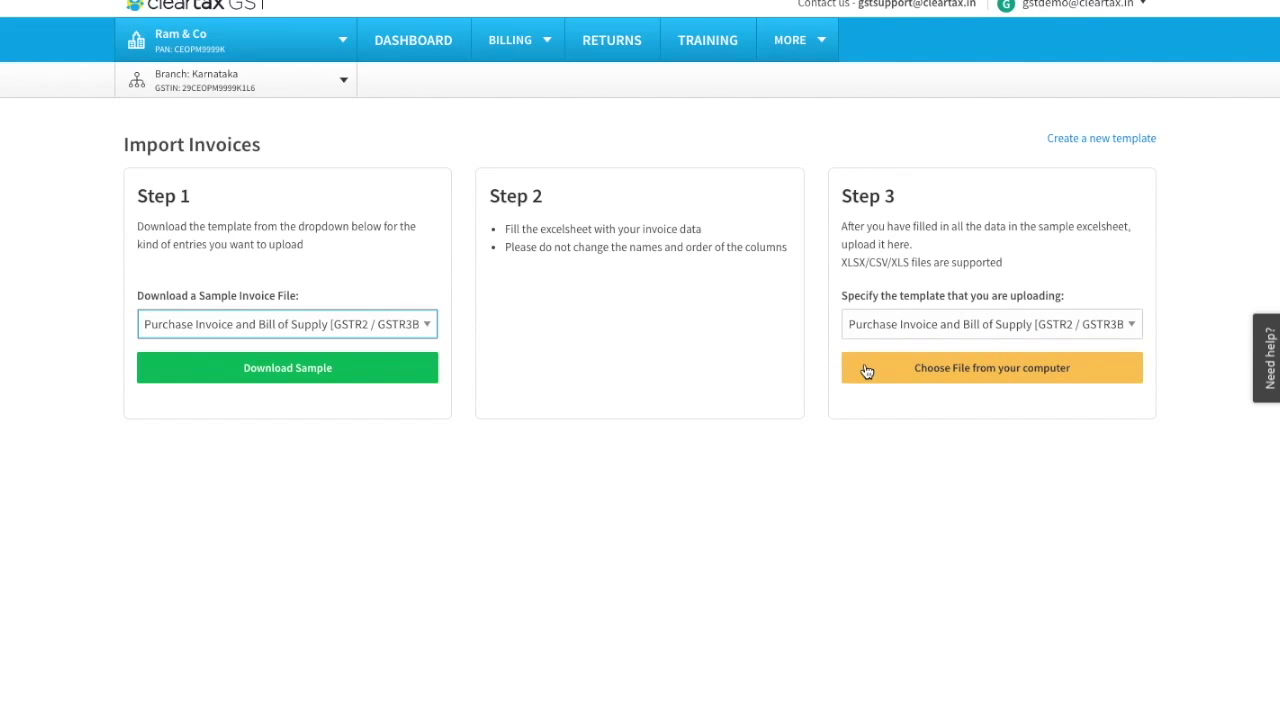
{"action": "left_click", "coordinate": [914, 372]}
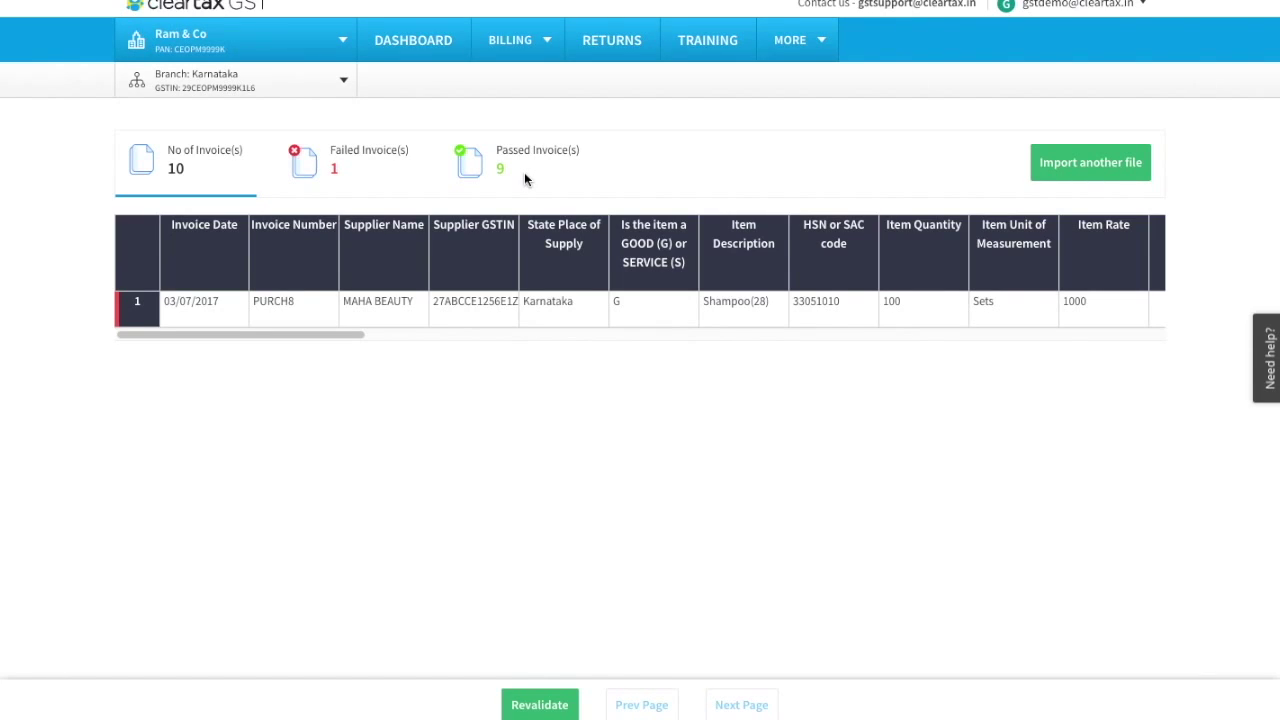
Change the failed invoice's IGST amount to 18000 and revalidate all 10 purchase invoices.
{"action": "mouse_move", "coordinate": [138, 316]}
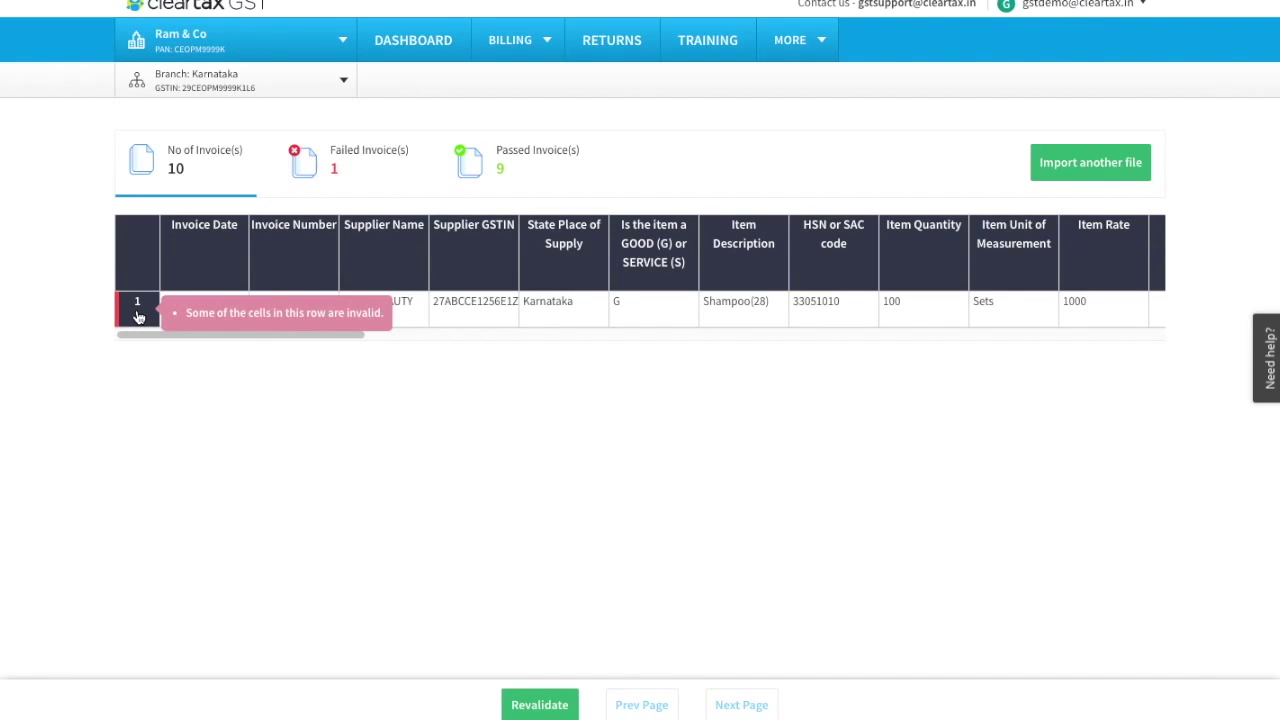
{"action": "left_click", "coordinate": [138, 316]}
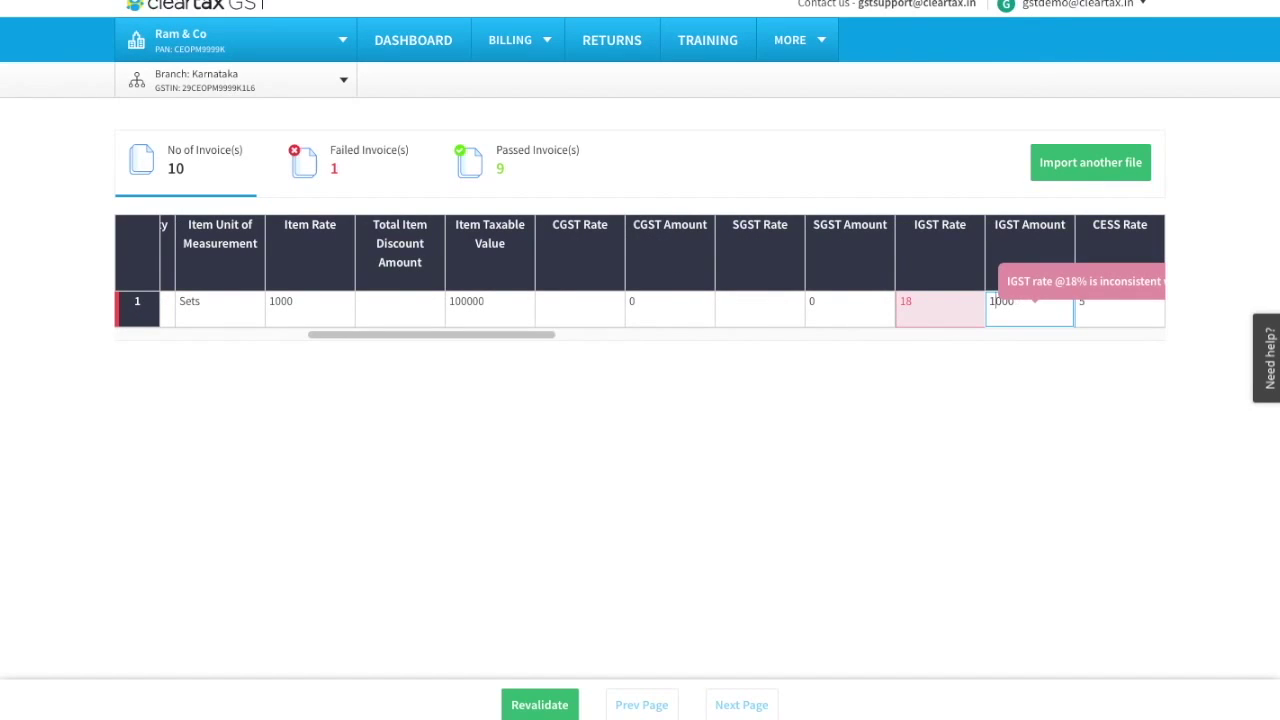
{"action": "left_click", "coordinate": [865, 422]}
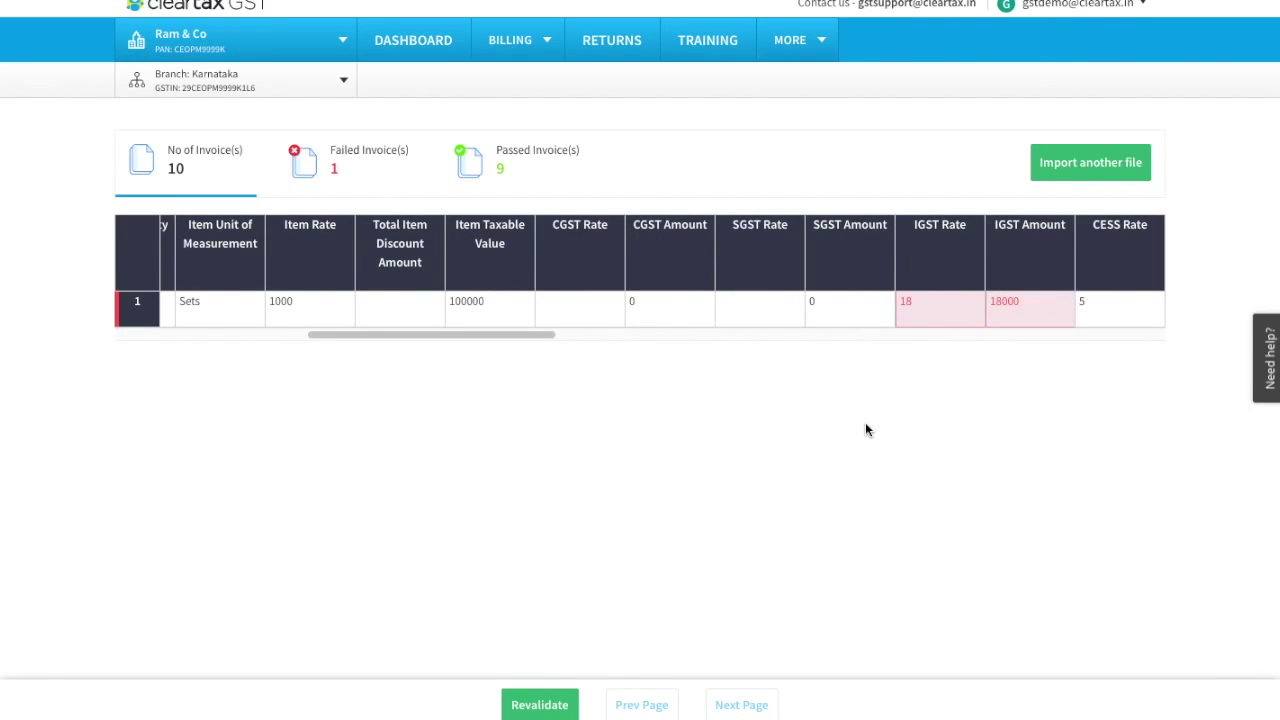
{"action": "left_click", "coordinate": [540, 705]}
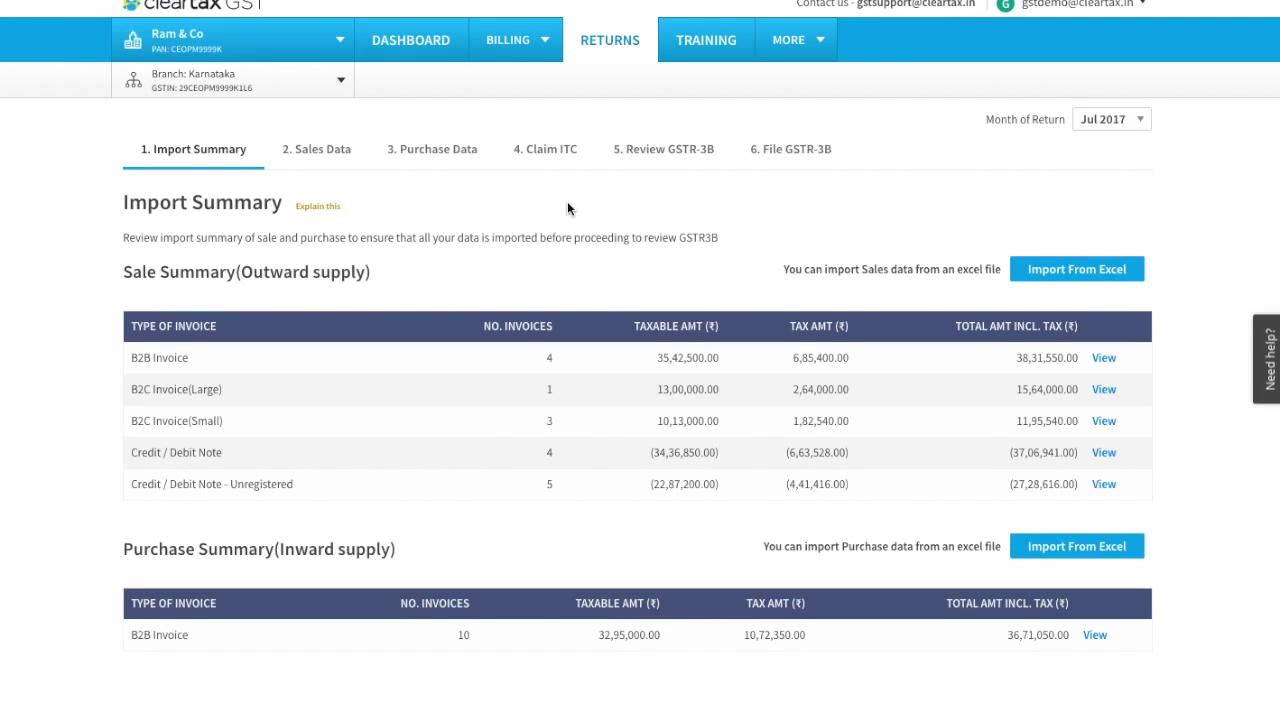
Review the July 2017 sales invoices, then the purchase invoices.
{"action": "left_click", "coordinate": [322, 155]}
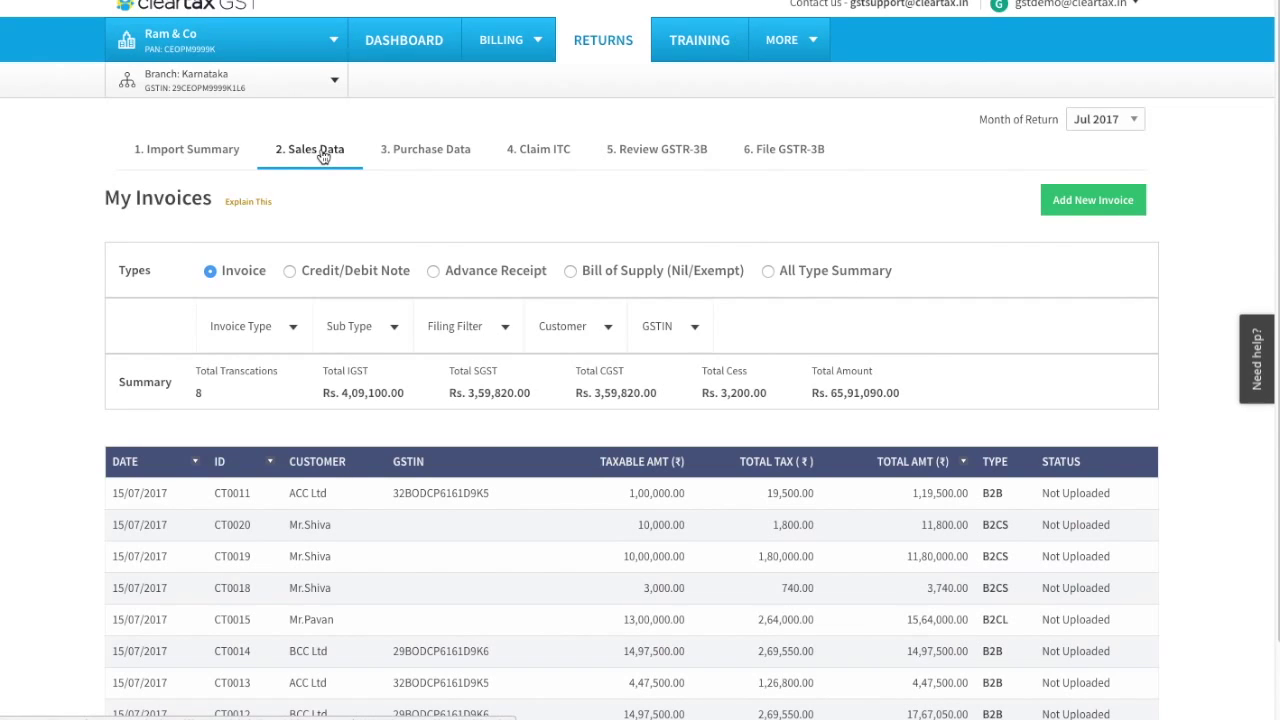
{"action": "left_click", "coordinate": [402, 160]}
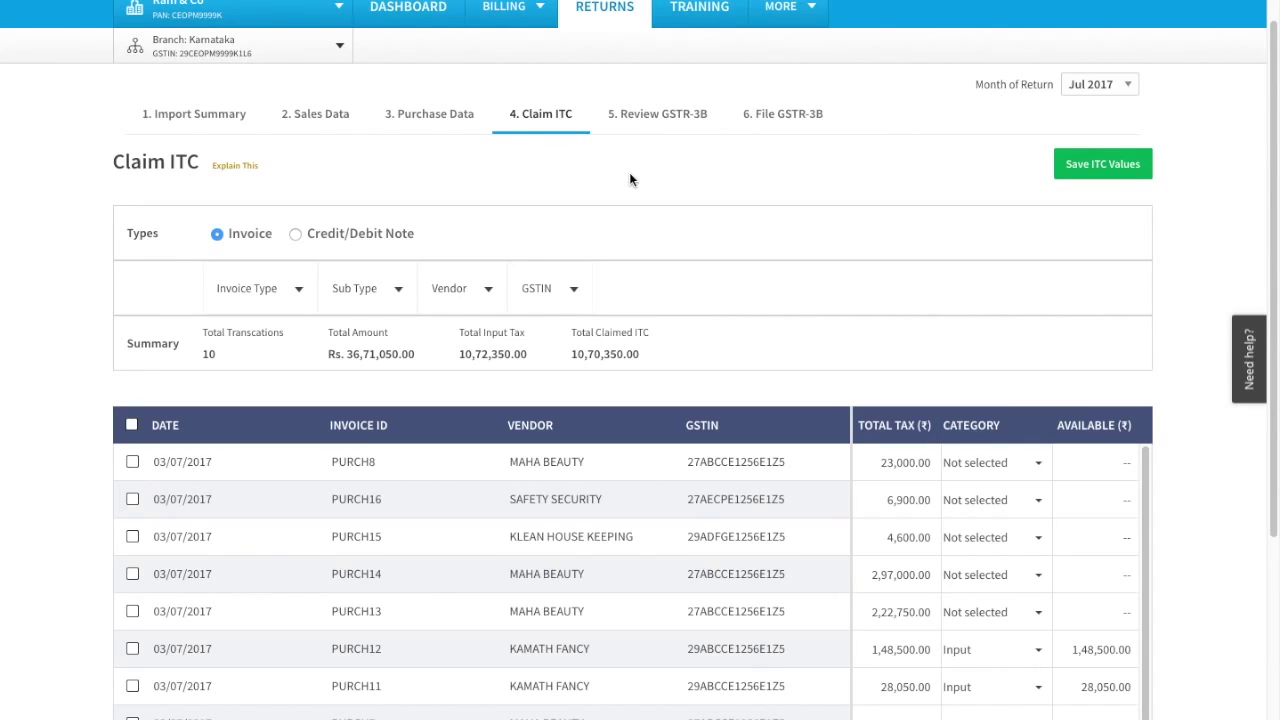
Categorise PURCH8 as Input and claim 100% ITC, making 23,000.00 available.
{"action": "left_click", "coordinate": [980, 462]}
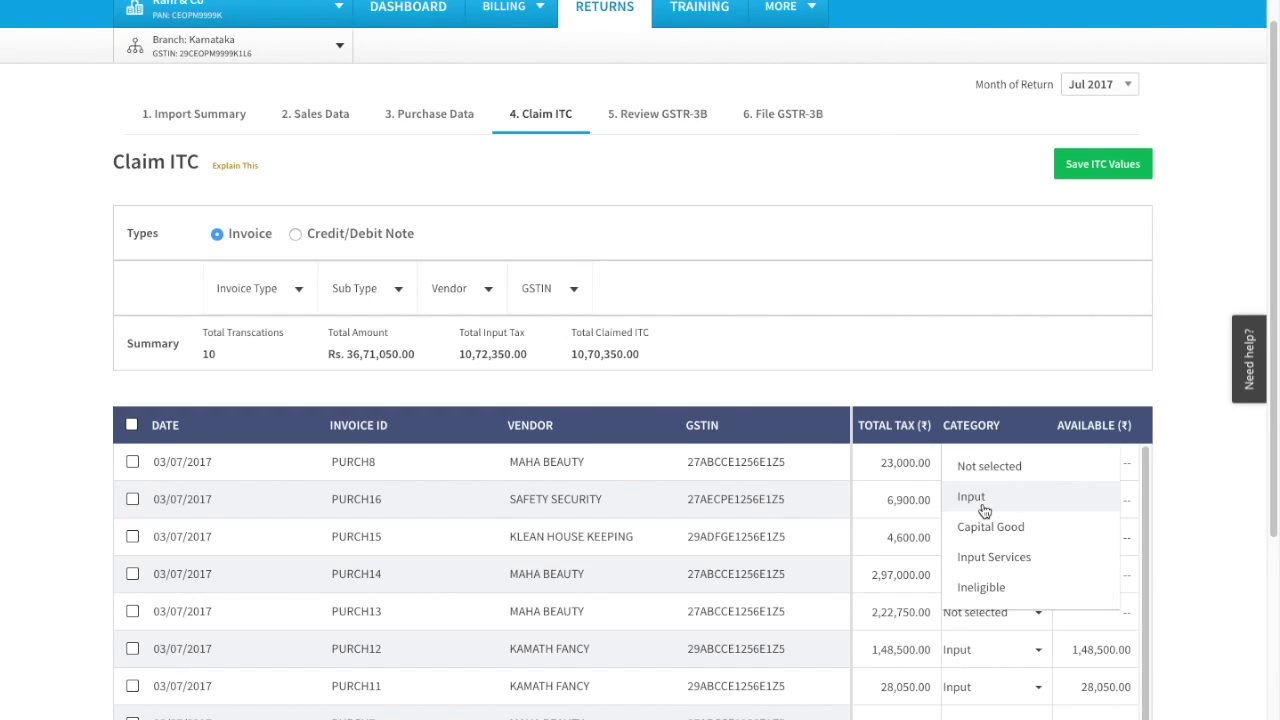
{"action": "left_click", "coordinate": [984, 508]}
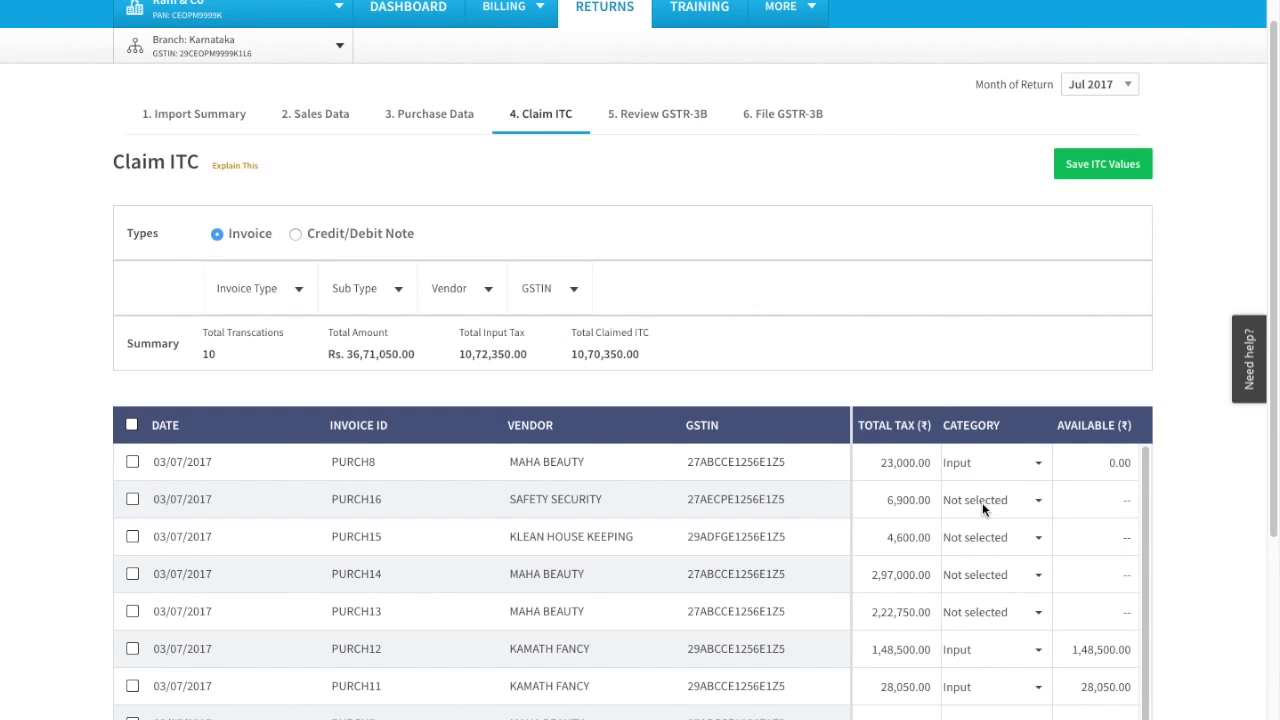
{"action": "left_click", "coordinate": [1098, 466]}
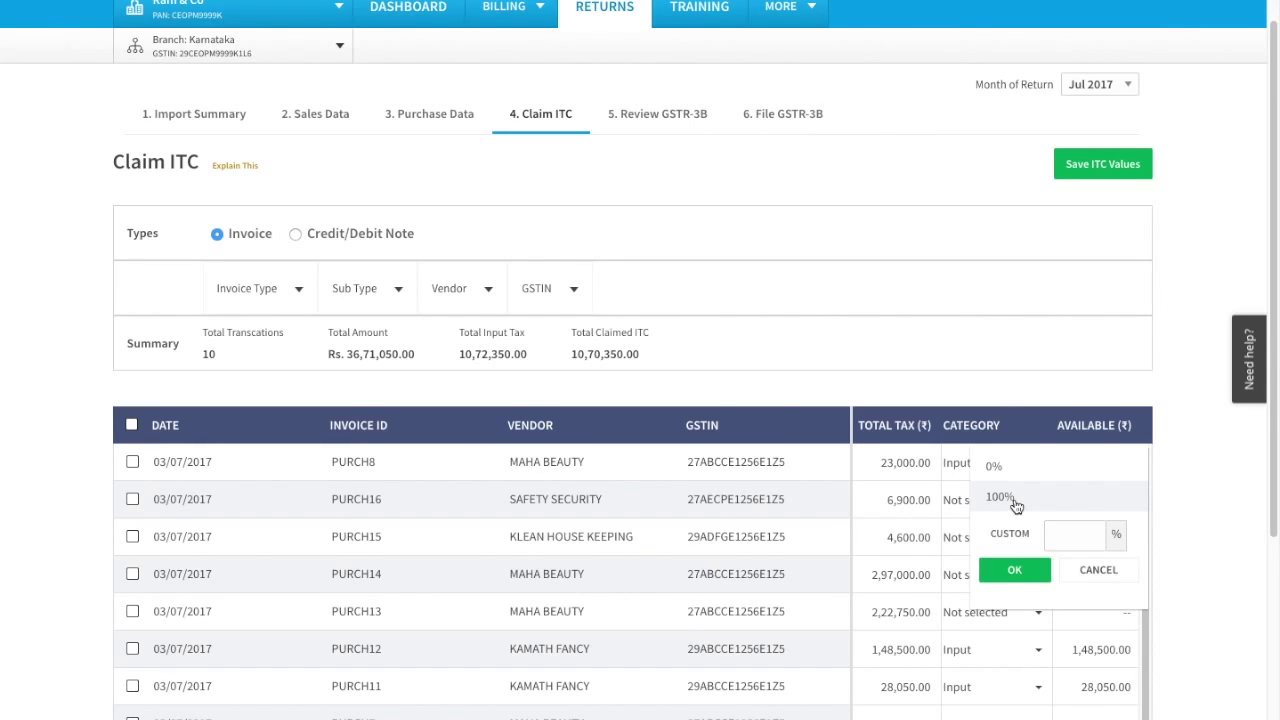
{"action": "left_click", "coordinate": [1000, 497]}
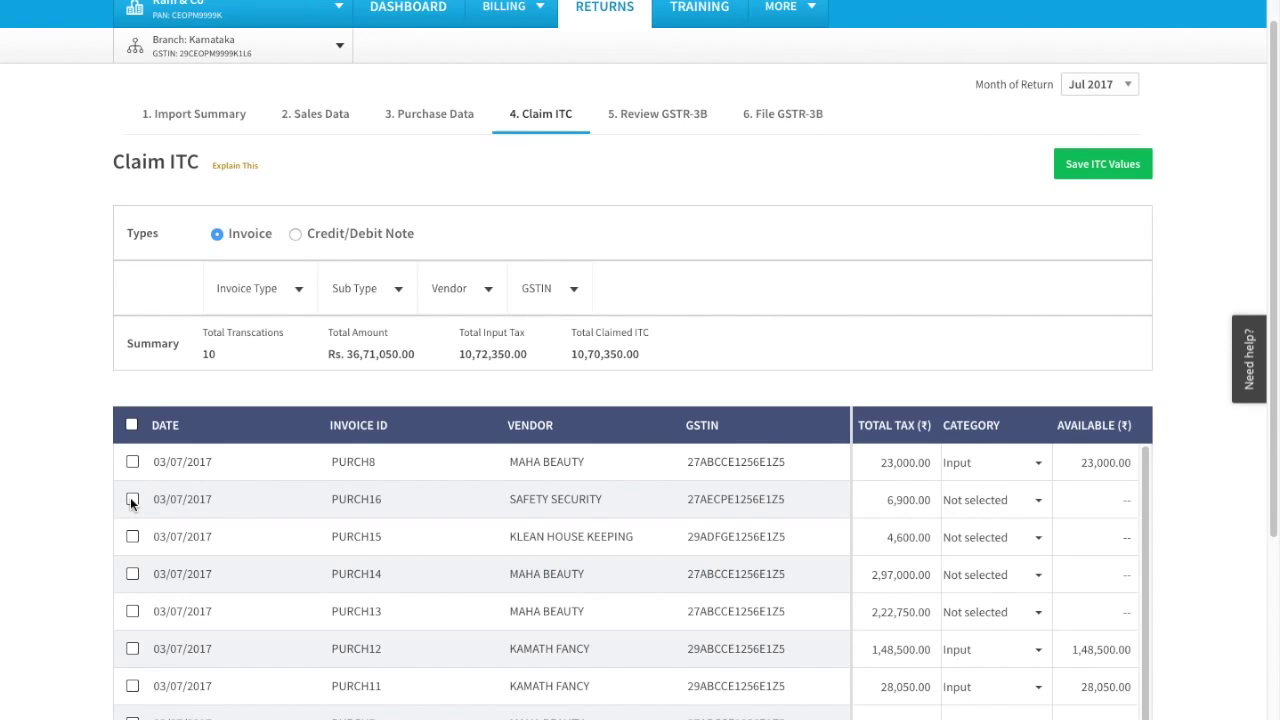
Select invoices PURCH13 to PURCH16 and set their bulk category to Input.
{"action": "left_click", "coordinate": [132, 500]}
{"action": "left_click", "coordinate": [132, 537]}
{"action": "left_click", "coordinate": [132, 574]}
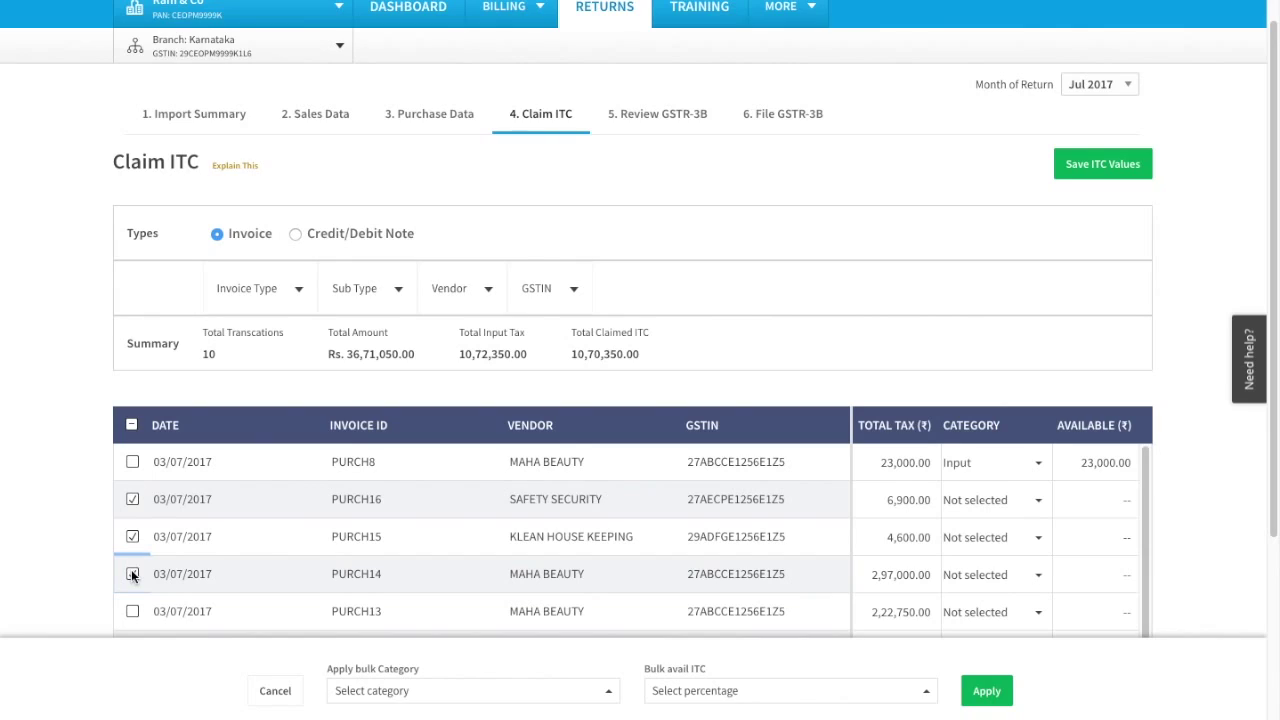
{"action": "left_click", "coordinate": [132, 611]}
{"action": "left_click", "coordinate": [415, 698]}
{"action": "left_click", "coordinate": [392, 626]}
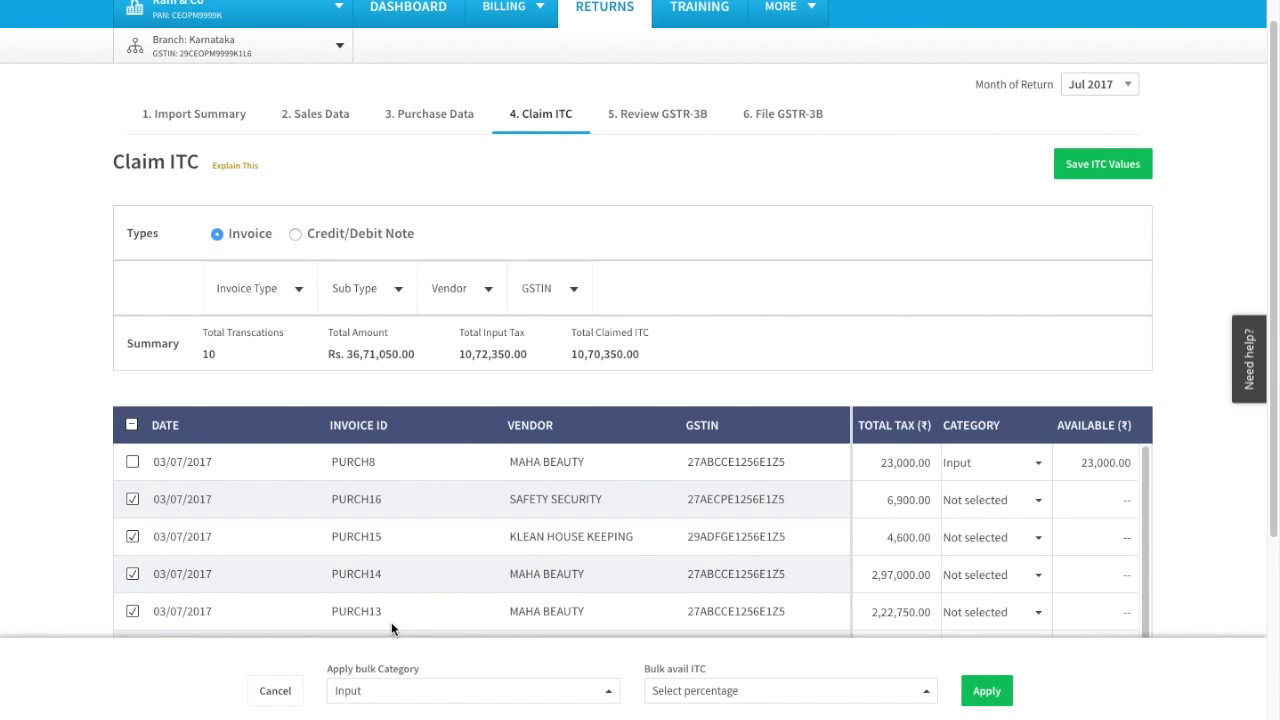
Apply 100% bulk ITC to the four invoices, save the ITC values, and open the GSTR-3B review.
{"action": "left_click", "coordinate": [752, 696]}
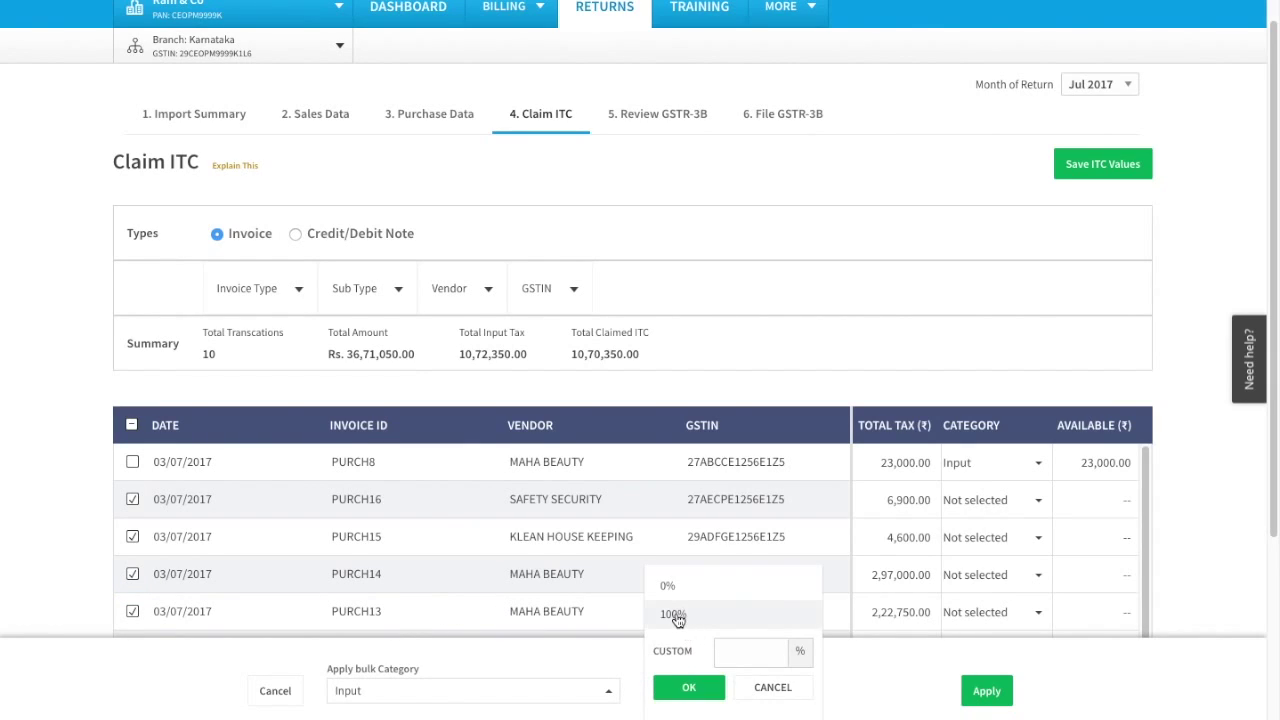
{"action": "left_click", "coordinate": [675, 615]}
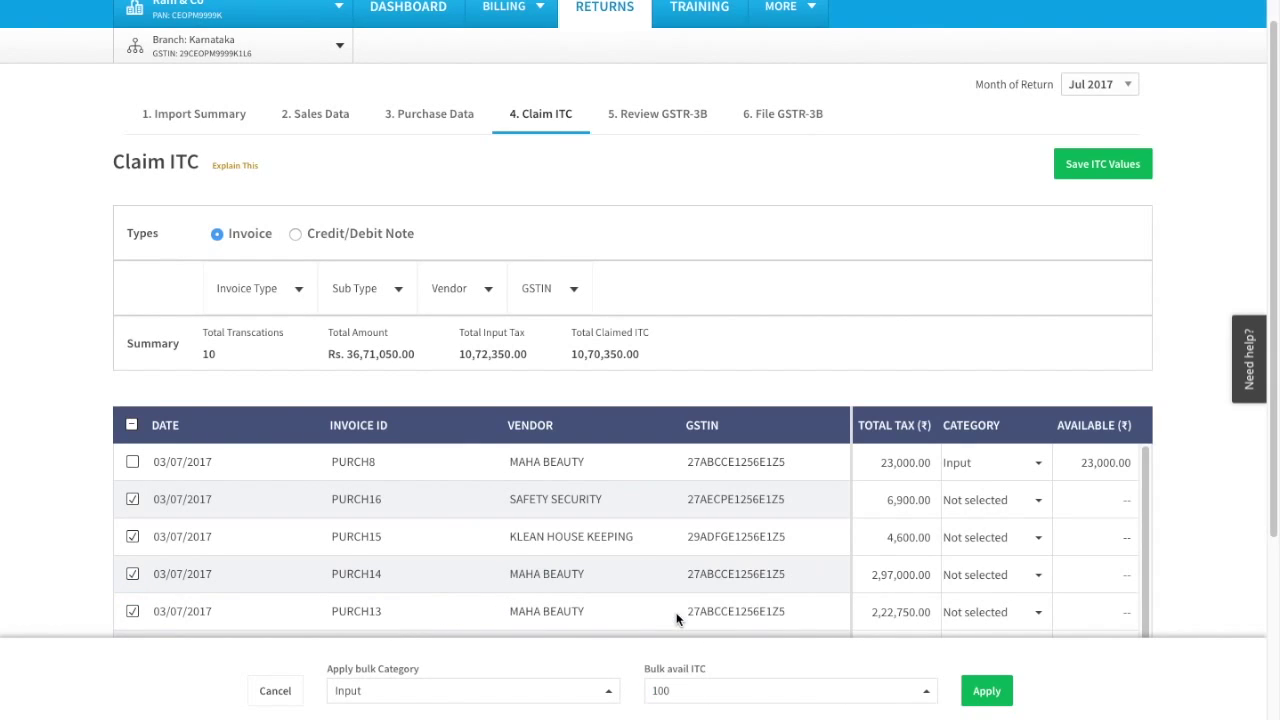
{"action": "left_click", "coordinate": [986, 691]}
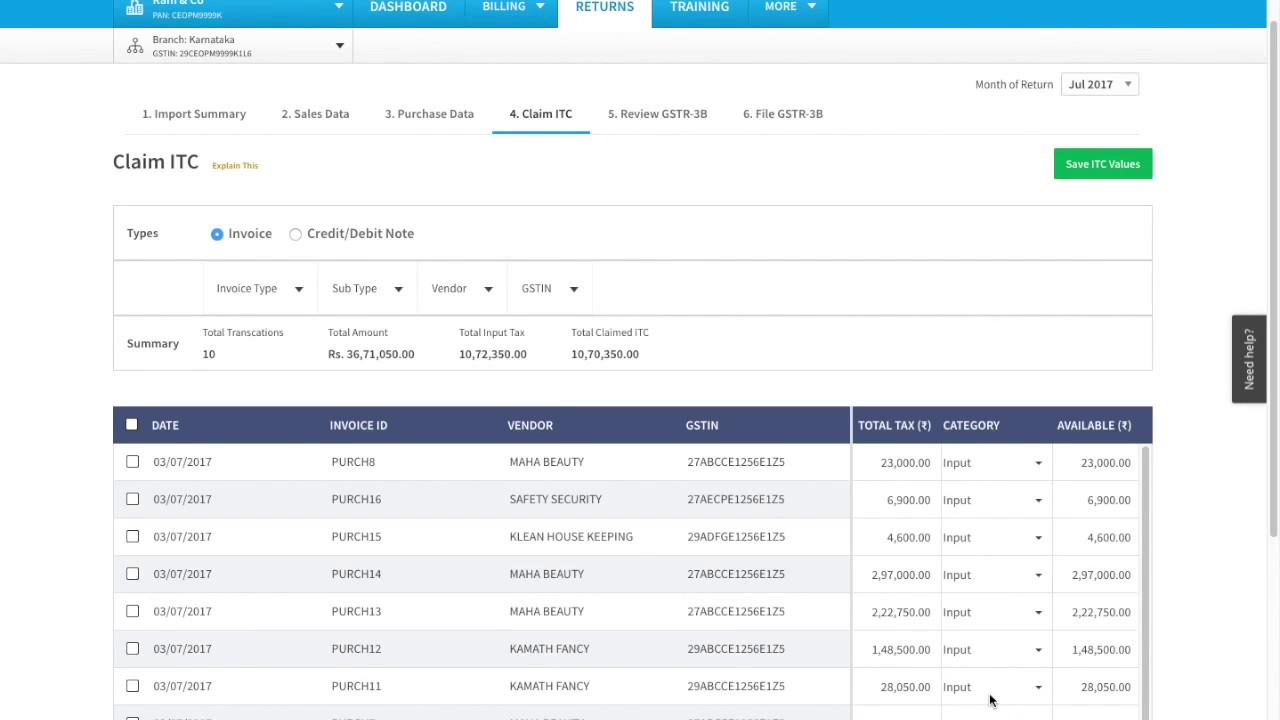
{"action": "left_click", "coordinate": [1088, 173]}
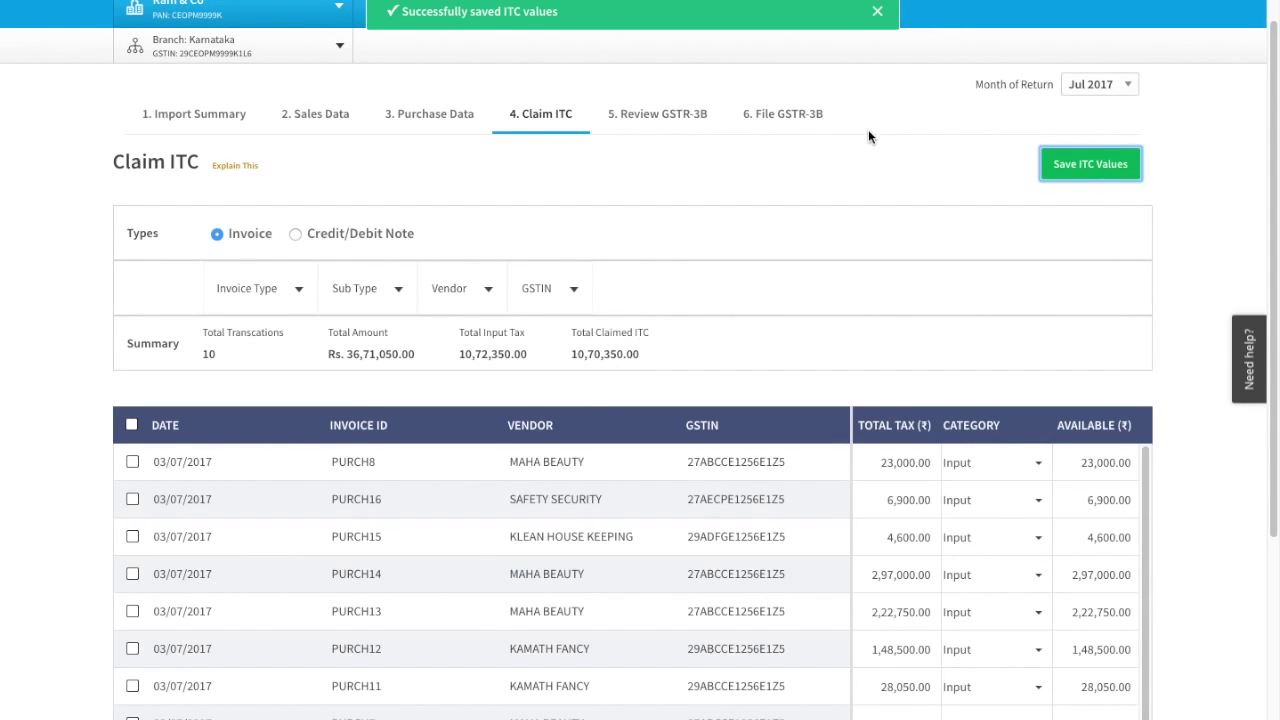
{"action": "left_click", "coordinate": [697, 118]}
Autofill the July 2017 GSTR-3B summary from the invoice data.
{"action": "left_click", "coordinate": [1077, 279]}
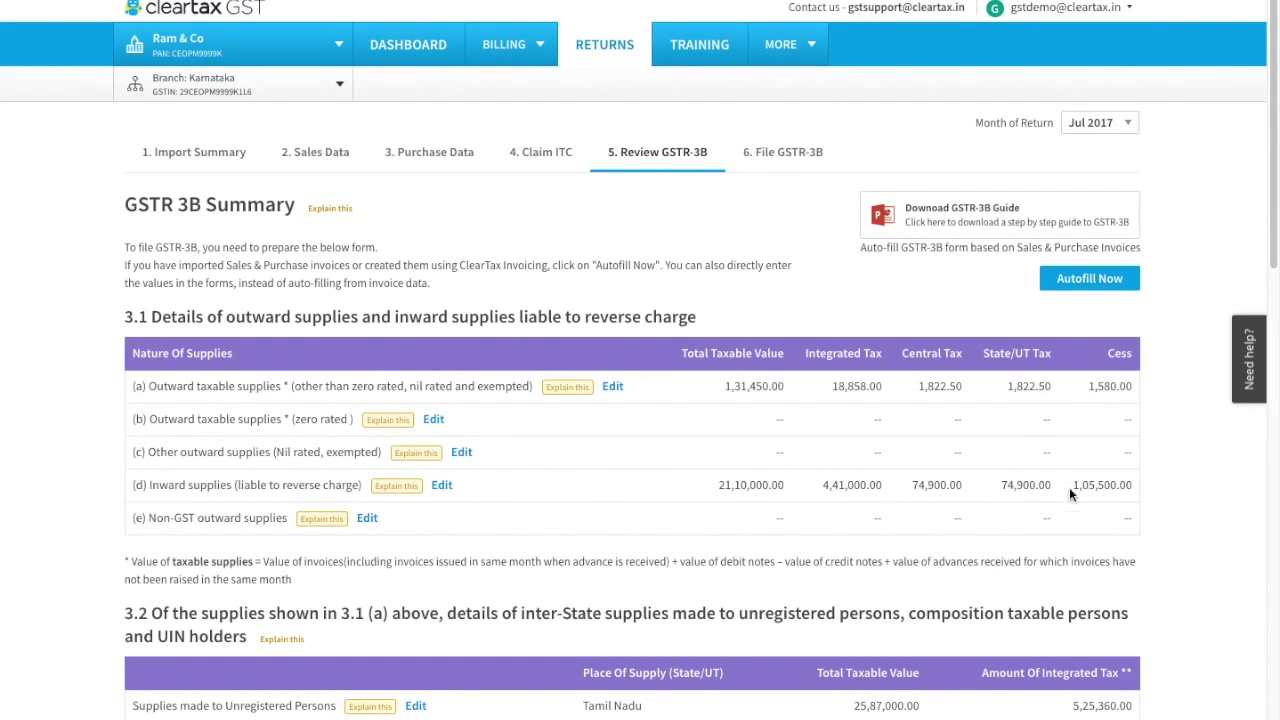
{"action": "scroll", "coordinate": [1185, 560], "scroll_direction": "down", "scroll_amount": 3}
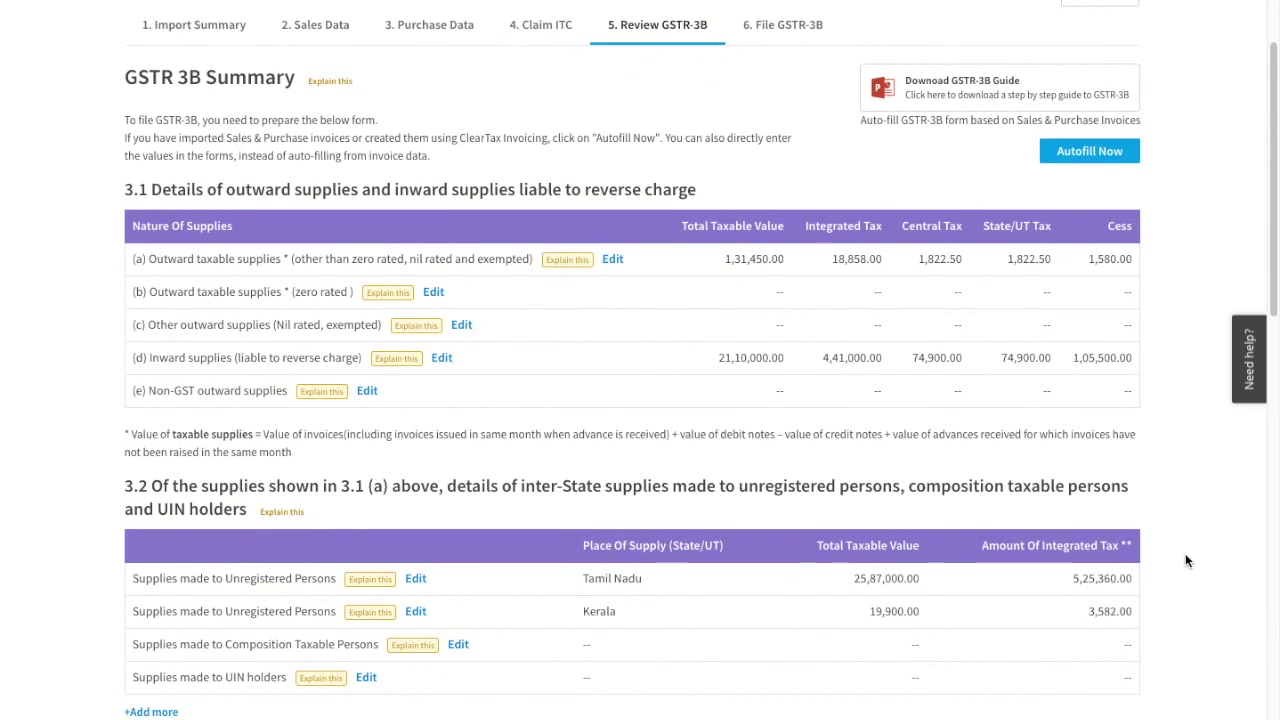
{"action": "scroll", "coordinate": [1185, 560], "scroll_direction": "down", "scroll_amount": 1}
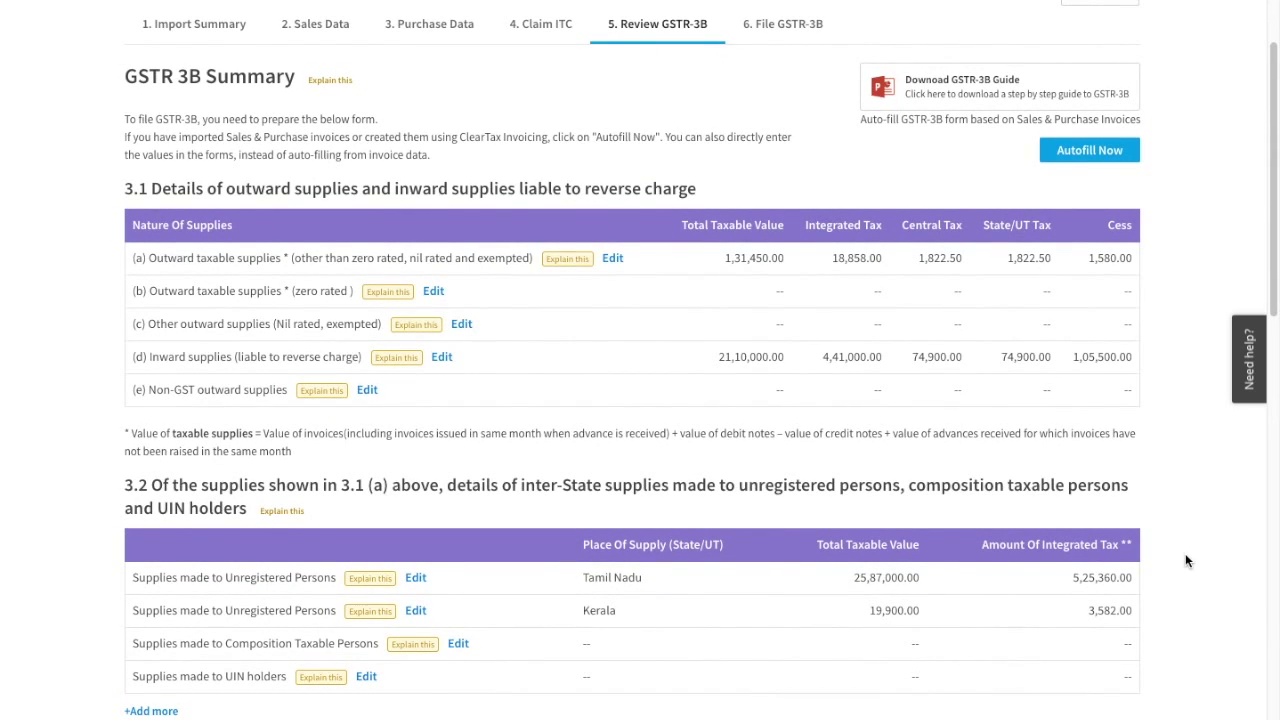
{"action": "scroll", "coordinate": [1185, 560], "scroll_direction": "down", "scroll_amount": 1}
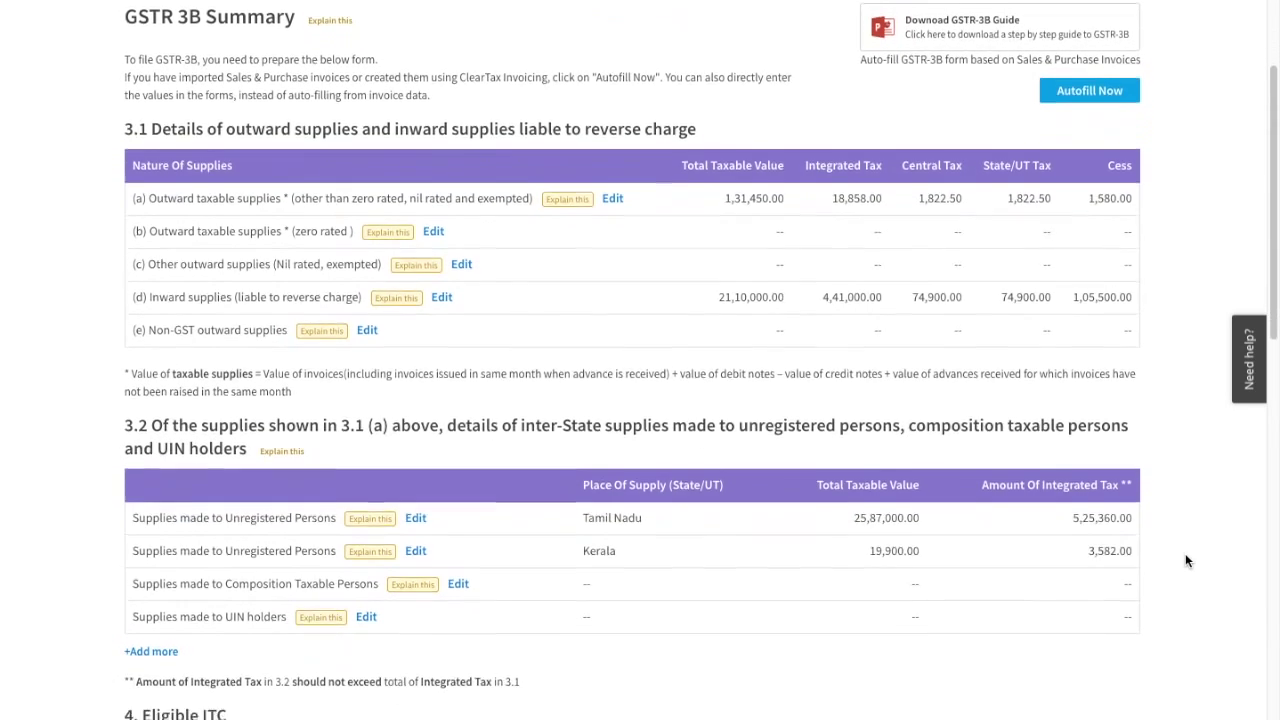
Edit row 3.1(a), then review Eligible ITC: 6,39,400.00 integrated and 1,34,100.00 central tax.
{"action": "left_click", "coordinate": [613, 192]}
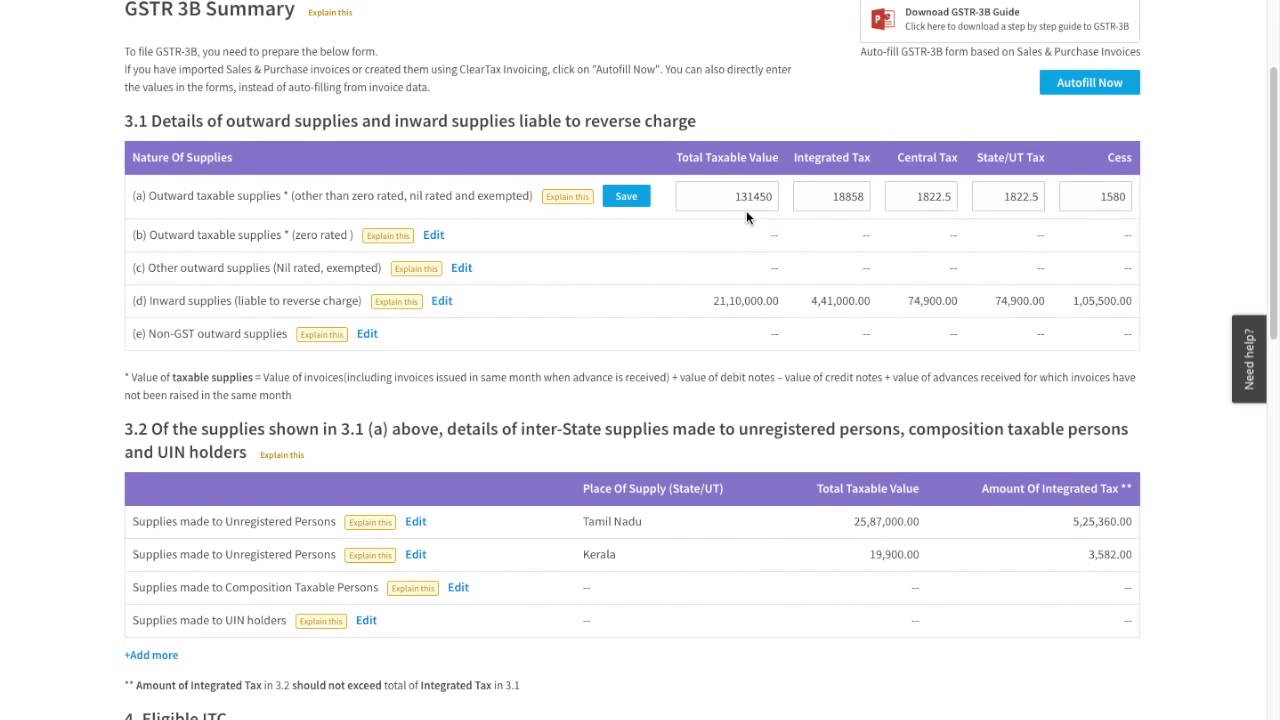
{"action": "scroll", "coordinate": [746, 218], "scroll_direction": "down", "scroll_amount": 3}
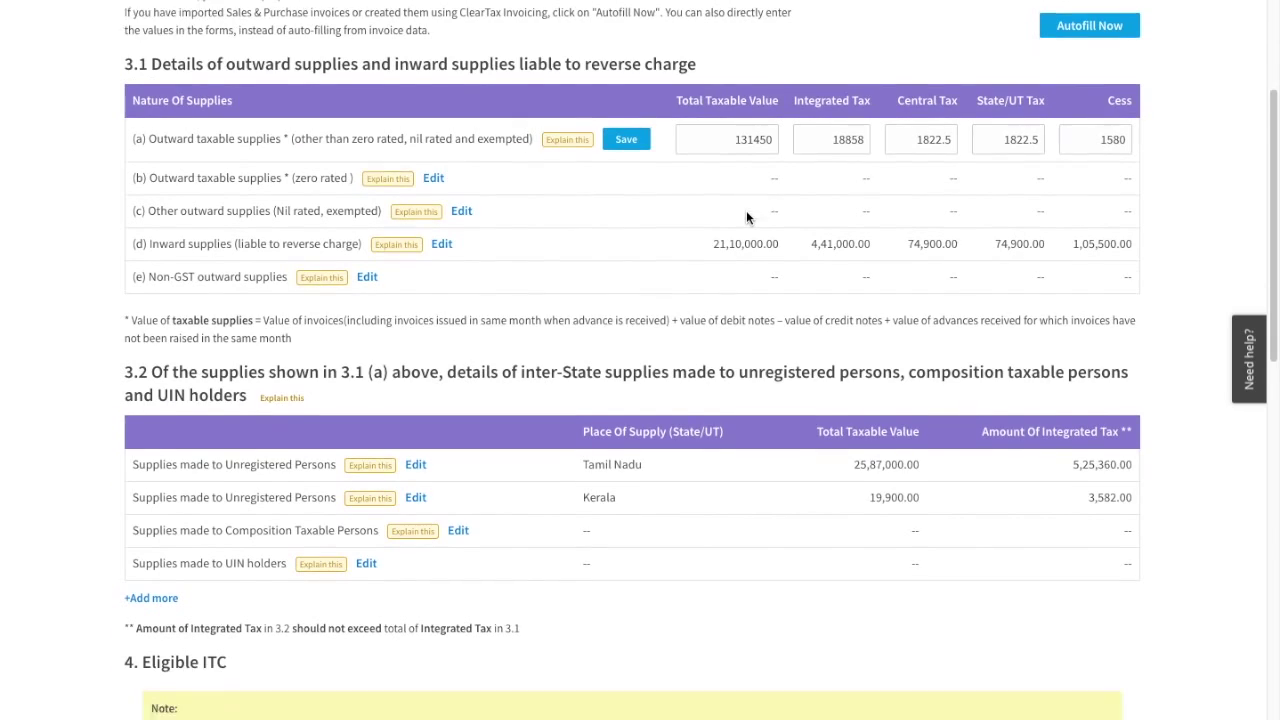
{"action": "scroll", "coordinate": [746, 218], "scroll_direction": "down", "scroll_amount": 5}
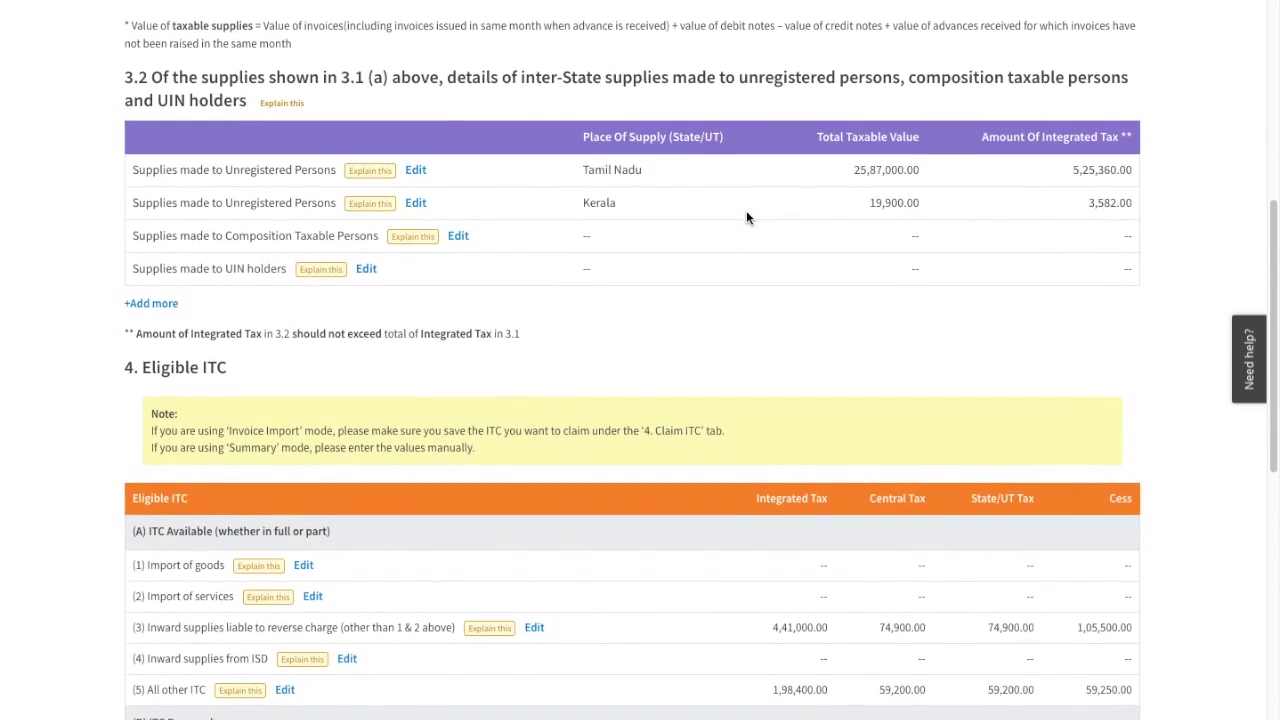
{"action": "scroll", "coordinate": [746, 218], "scroll_direction": "down", "scroll_amount": 1}
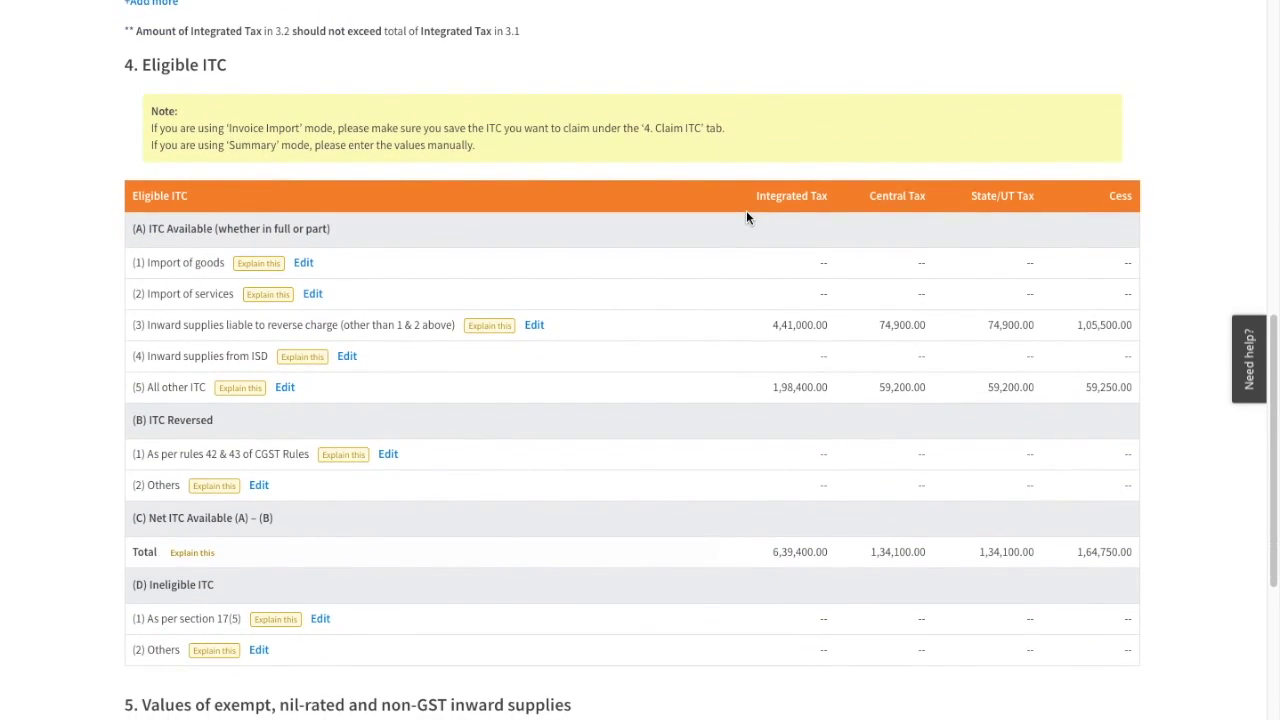